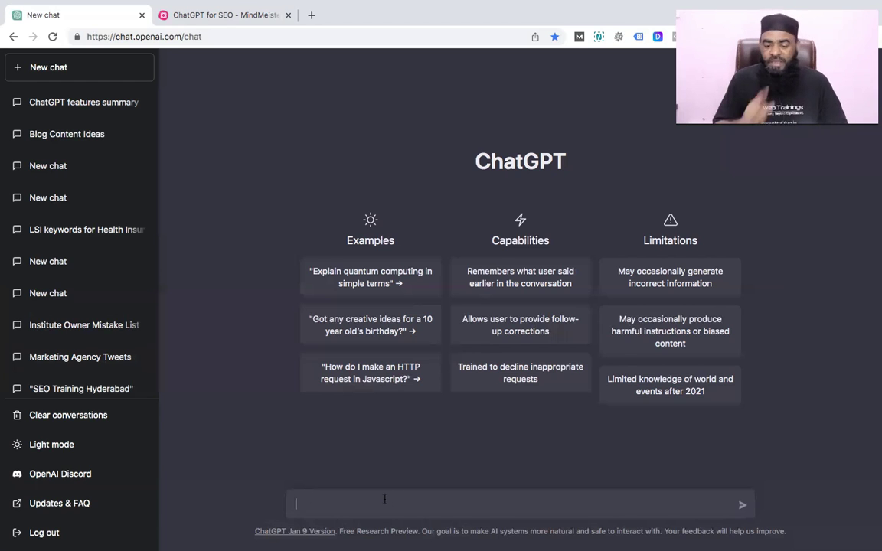
pyautogui.write('content ide')
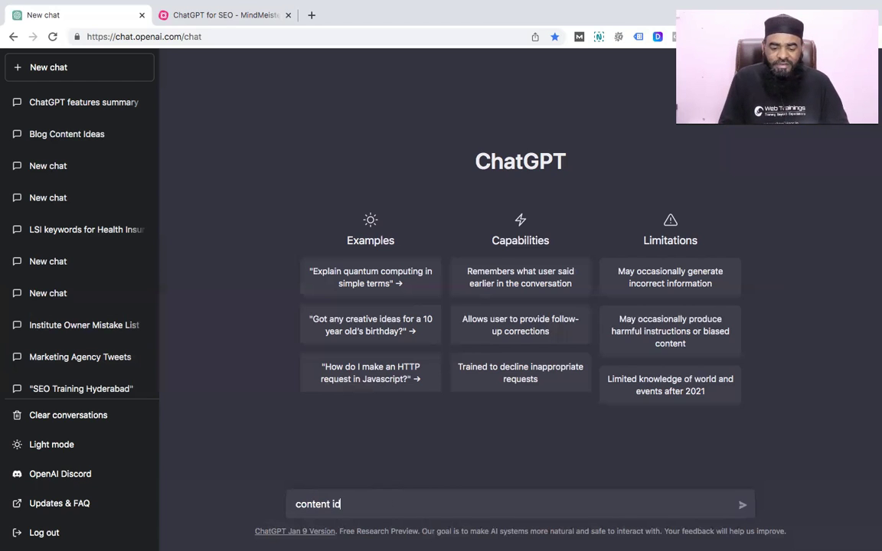
pyautogui.press('BackSpace')
pyautogui.press('BackSpace')
pyautogui.press('BackSpace')
pyautogui.press('BackSpace')
pyautogui.press('BackSpace')
pyautogui.press('BackSpace')
pyautogui.press('BackSpace')
pyautogui.press('BackSpace')
pyautogui.press('BackSpace')
pyautogui.press('BackSpace')
pyautogui.press('BackSpace')
# Ask ChatGPT for blog ideas for "digital marketing agency".
pyautogui.write('bl')
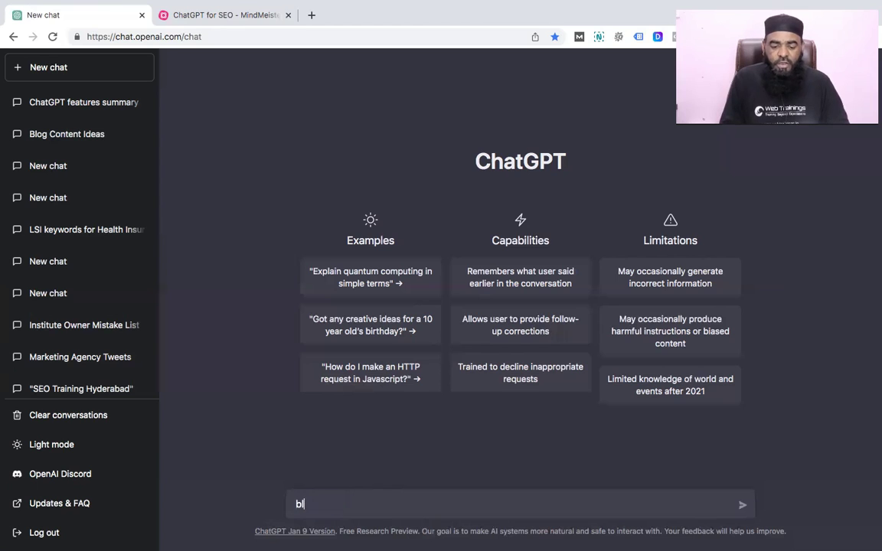
pyautogui.write('og ideas for ')
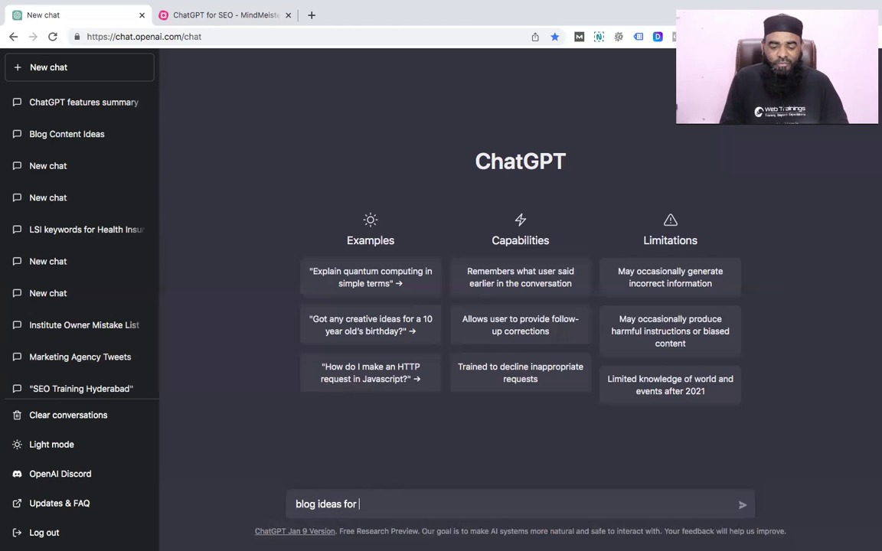
pyautogui.write('"digital marke')
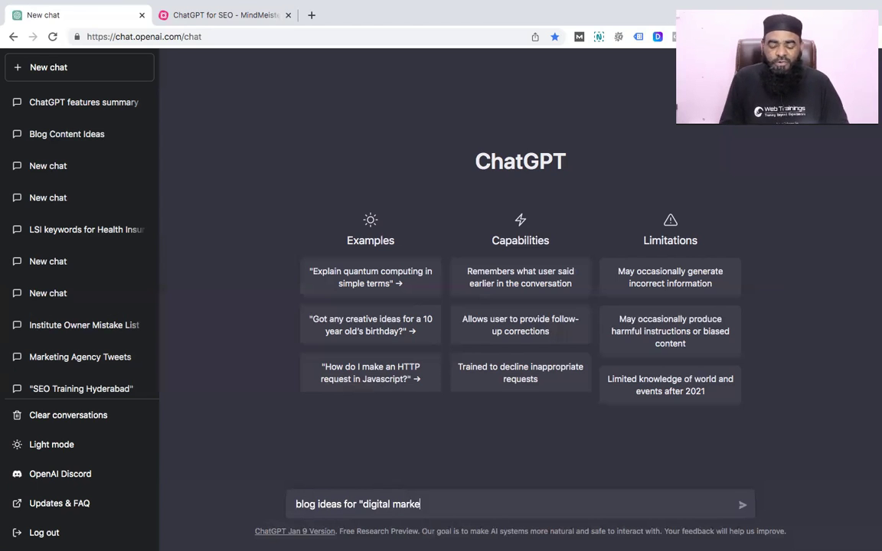
pyautogui.write('ting agency"')
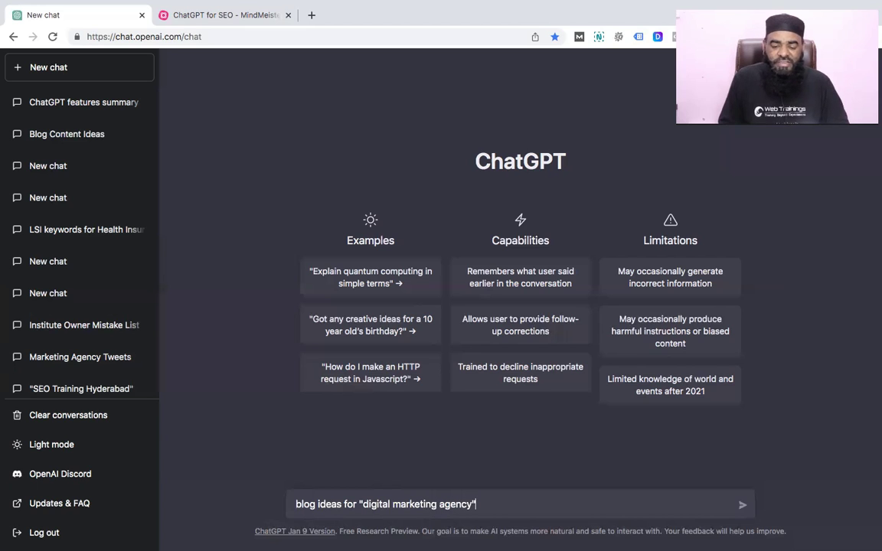
pyautogui.press('Return')
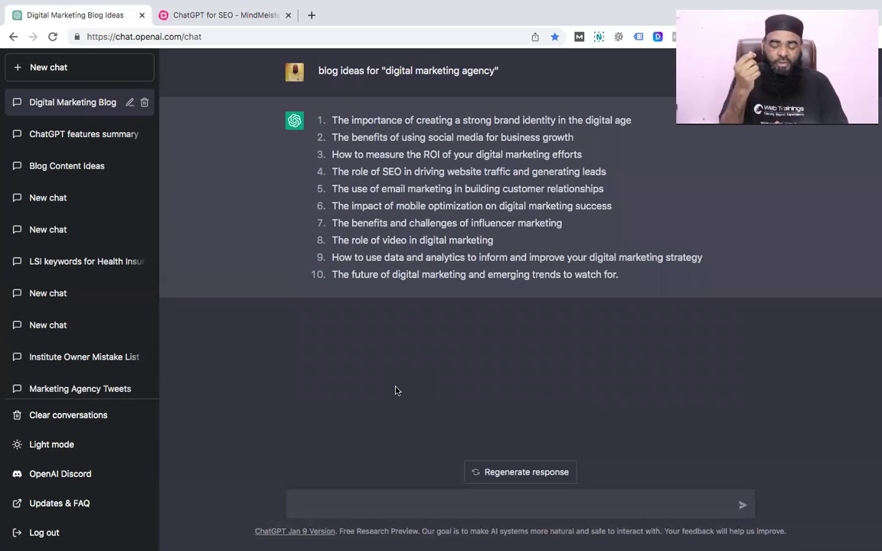
pyautogui.write('more')
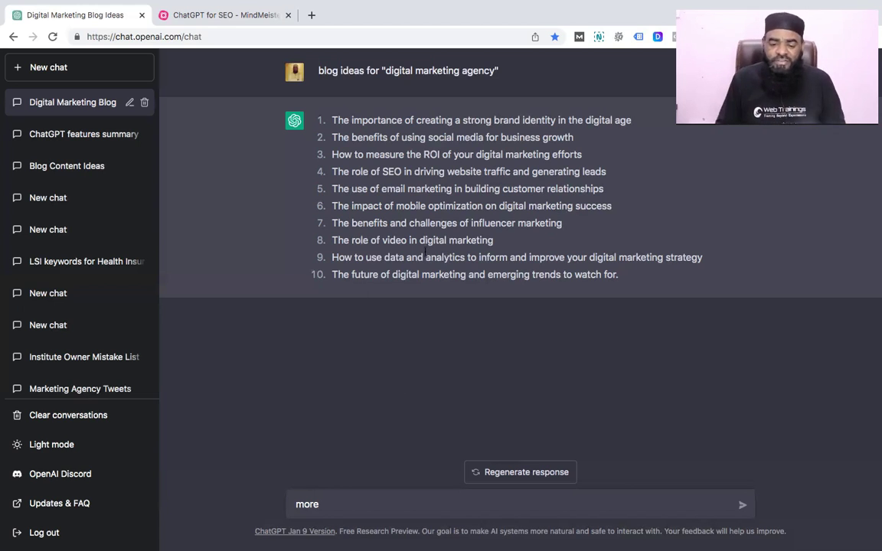
pyautogui.moveTo(494, 240); pyautogui.dragTo(332, 241)
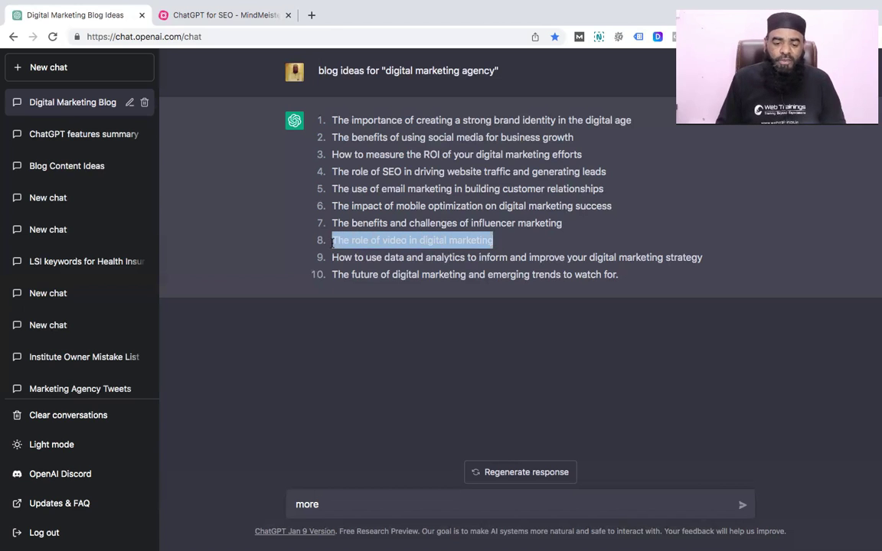
pyautogui.doubleClick(338, 503)
pyautogui.press('BackSpace')
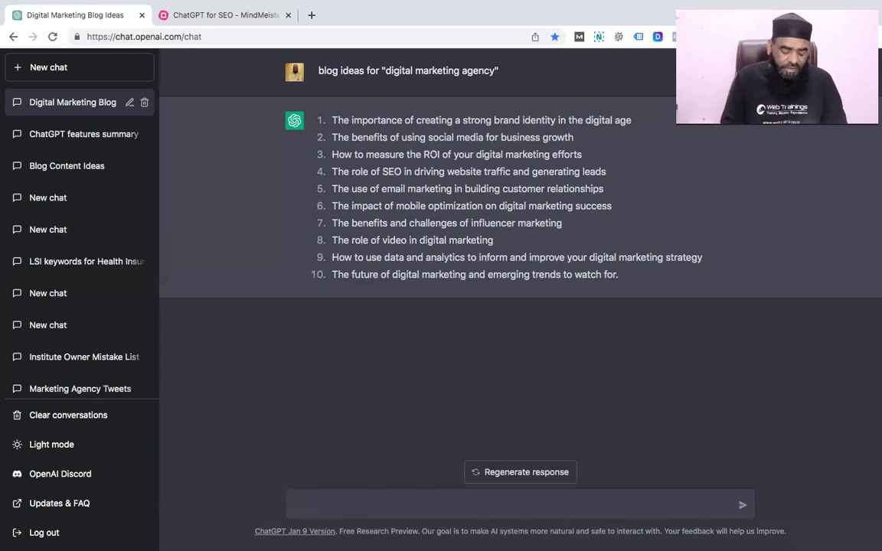
# Ask ChatGPT for the content structure for "The benefits and challenges of influencer marketing".
pyautogui.write('content structure for ""The ne')
pyautogui.press('BackSpace')
pyautogui.press('BackSpace')
pyautogui.write('benefits and challenges ofr infl')
pyautogui.press('BackSpace')
pyautogui.press('BackSpace')
pyautogui.press('BackSpace')
pyautogui.press('BackSpace')
pyautogui.press('BackSpace')
pyautogui.press('BackSpace')
pyautogui.write('in')
pyautogui.press('BackSpace')
pyautogui.press('BackSpace')
pyautogui.press('BackSpace')
pyautogui.write('influencer marketing')
pyautogui.press('Return')
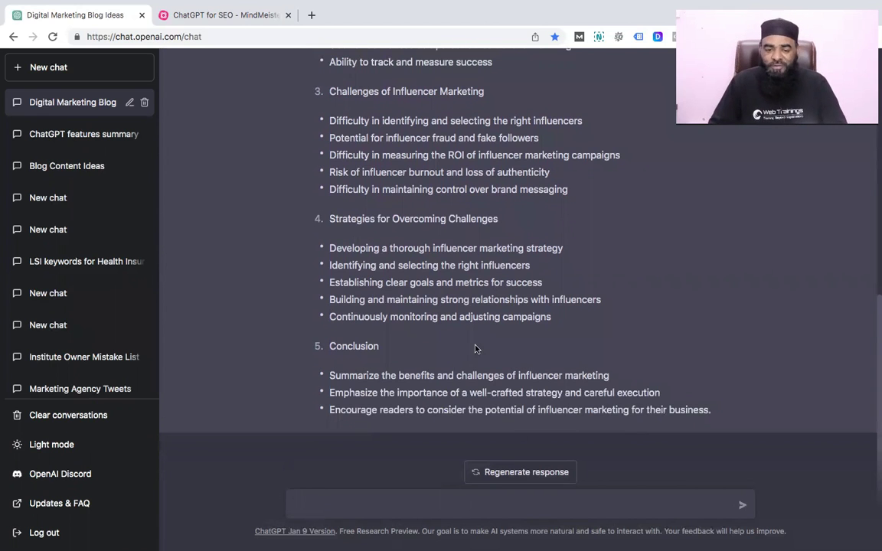
# Copy the whole generated outline, from Introduction through Conclusion, into a new TextEdit document.
pyautogui.scroll(5, 472, 348)
pyautogui.scroll(-5, 470, 348)
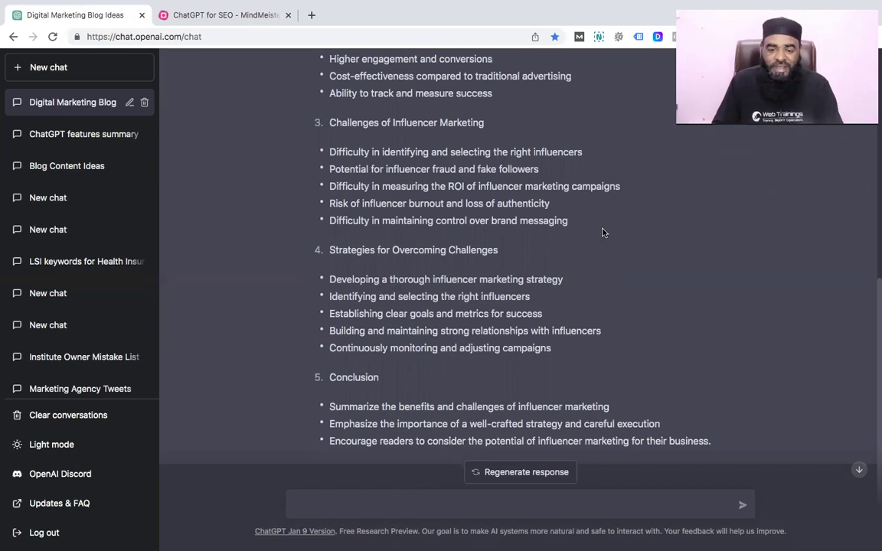
pyautogui.scroll(3, 602, 237)
pyautogui.scroll(-1, 600, 242)
pyautogui.scroll(5, 601, 243)
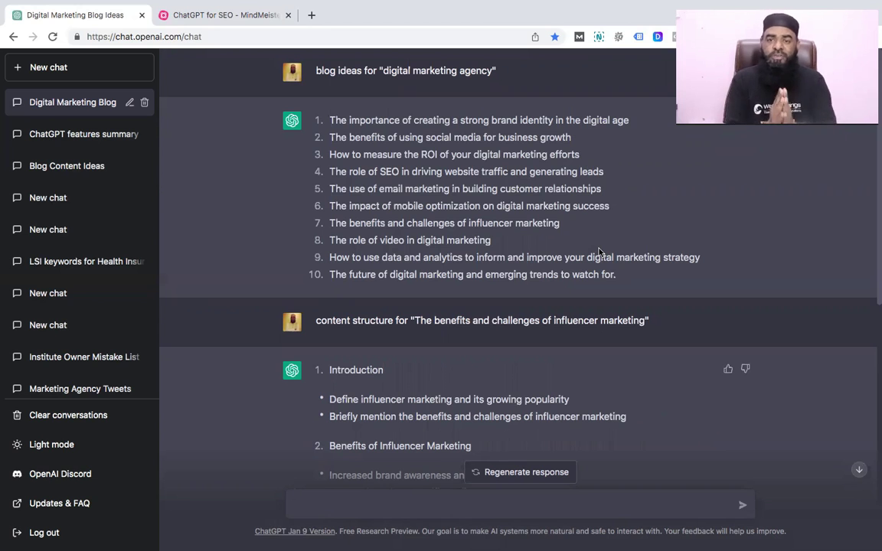
pyautogui.scroll(-4, 521, 222)
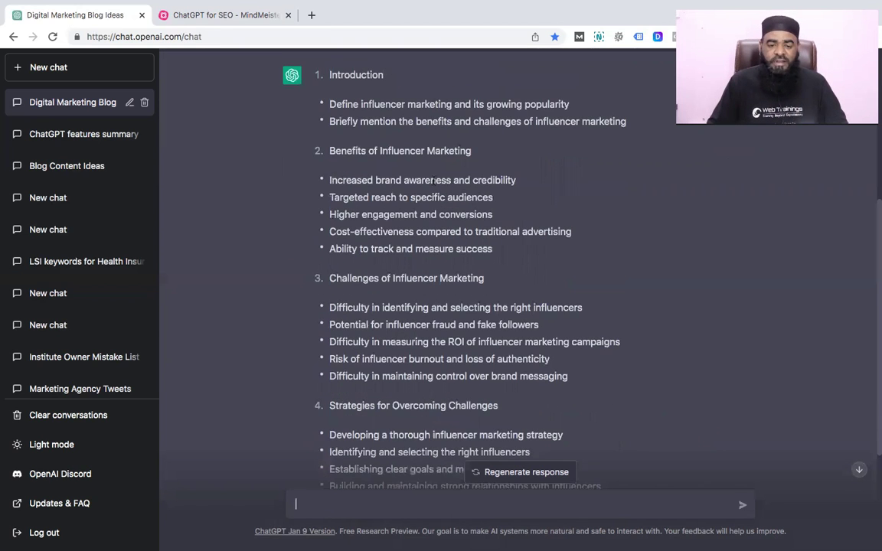
pyautogui.moveTo(313, 76); pyautogui.dragTo(721, 410)
pyautogui.scroll(2, 459, 420)
pyautogui.scroll(-4, 490, 418)
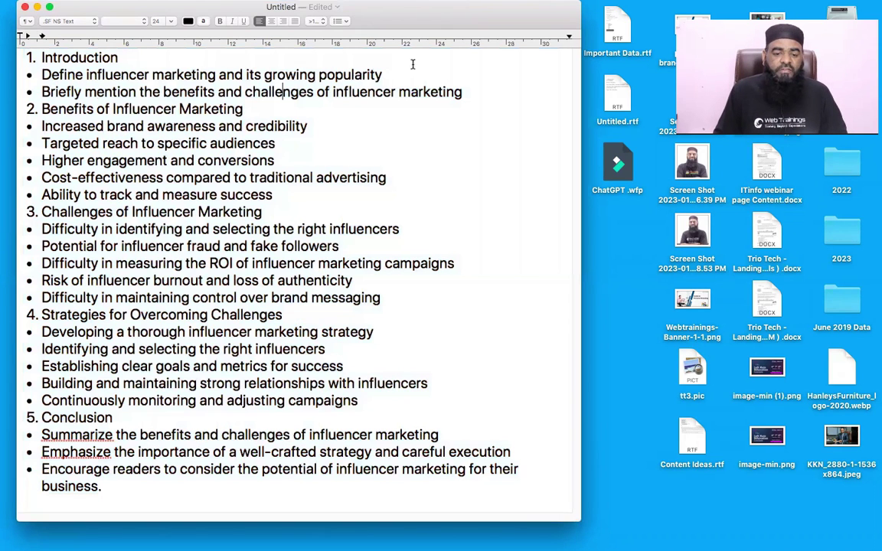
# Switch back to Chrome and submit the prompt "Introduction to influencer marketing and its growing popularity" in the same chat.
pyautogui.moveTo(386, 74); pyautogui.dragTo(40, 75)
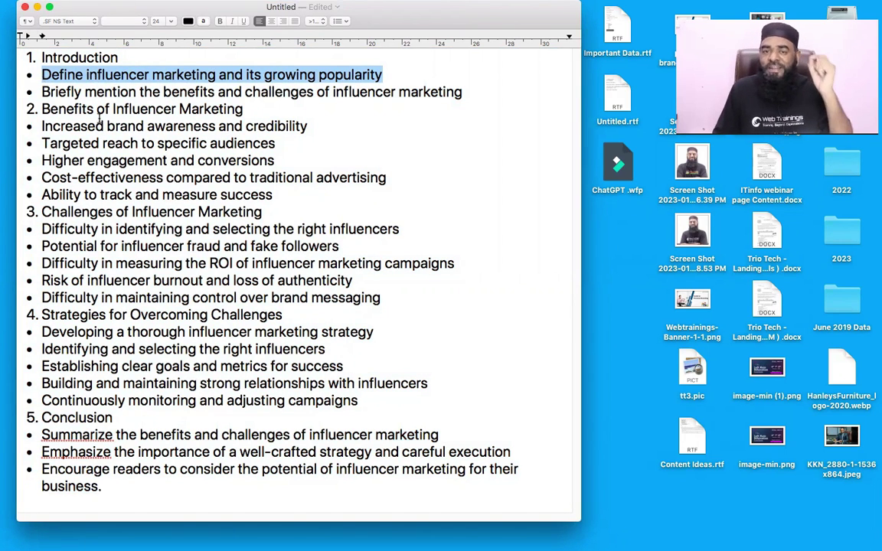
pyautogui.moveTo(325, 545)
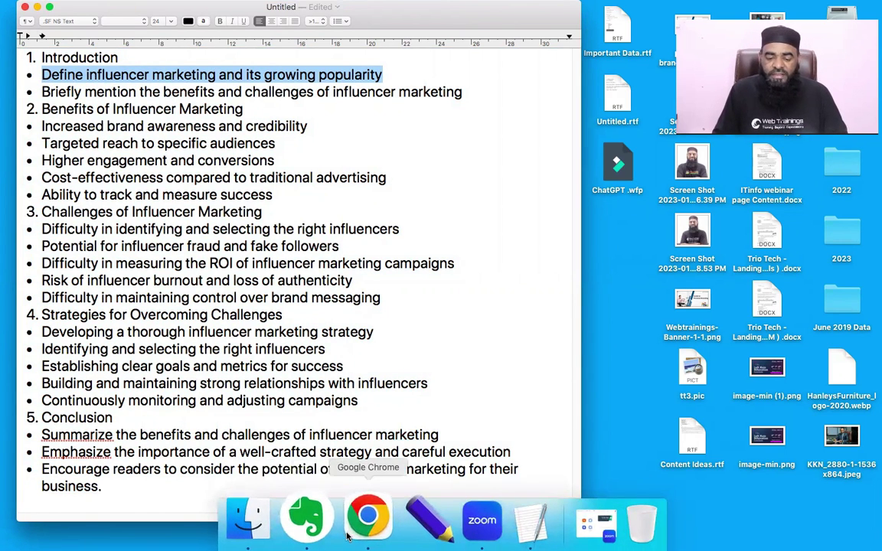
pyautogui.click(383, 523)
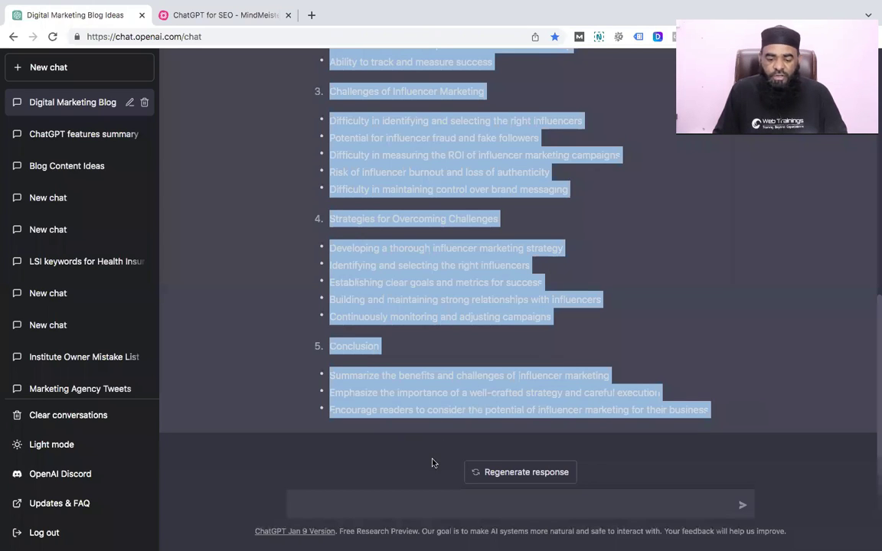
pyautogui.click(403, 497)
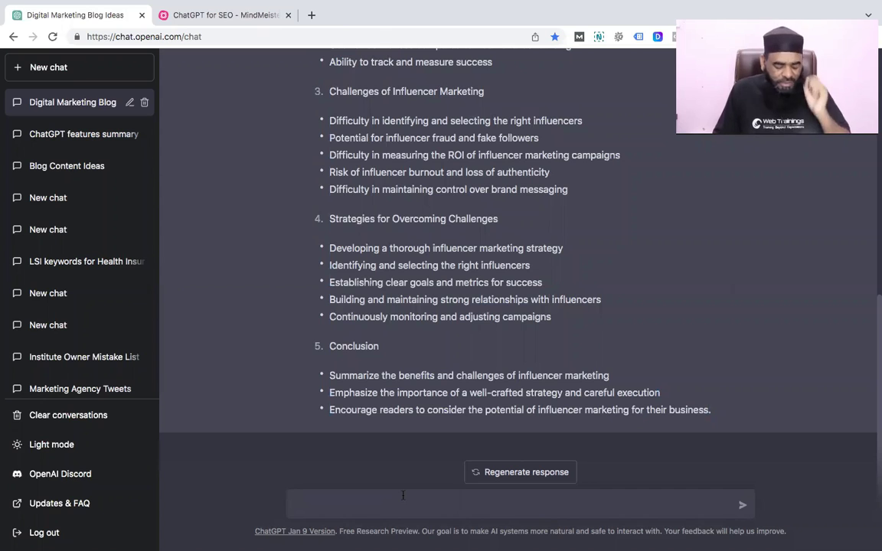
pyautogui.write('Introduction to influencer marketing and its popularity')
pyautogui.press('BackSpace')
pyautogui.press('BackSpace')
pyautogui.press('BackSpace')
pyautogui.press('BackSpace')
pyautogui.press('BackSpace')
pyautogui.press('BackSpace')
pyautogui.press('BackSpace')
pyautogui.press('BackSpace')
pyautogui.press('BackSpace')
pyautogui.press('BackSpace')
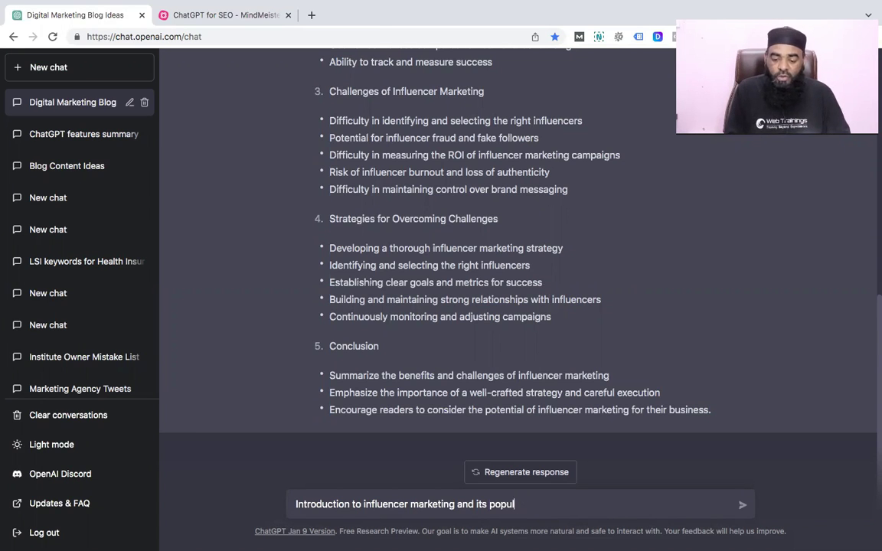
pyautogui.write('gor')
pyautogui.press('BackSpace')
pyautogui.press('BackSpace')
pyautogui.write('rowing popularity')
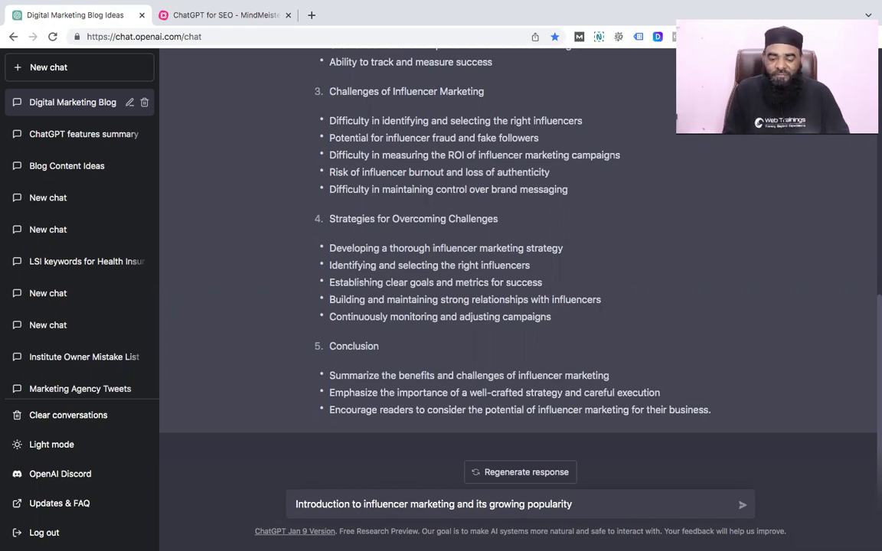
pyautogui.press('Return')
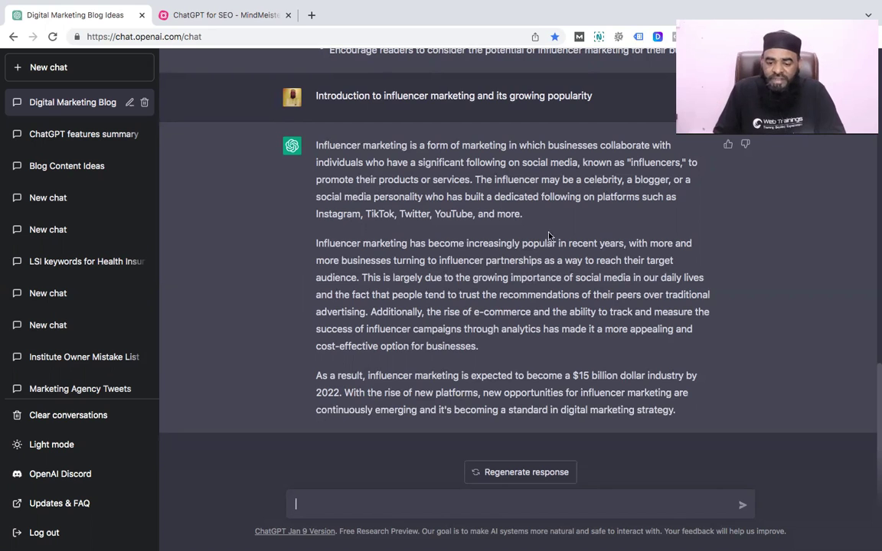
# Copy all three paragraphs of the generated introduction and switch to the outline document in TextEdit.
pyautogui.moveTo(573, 375); pyautogui.dragTo(620, 375)
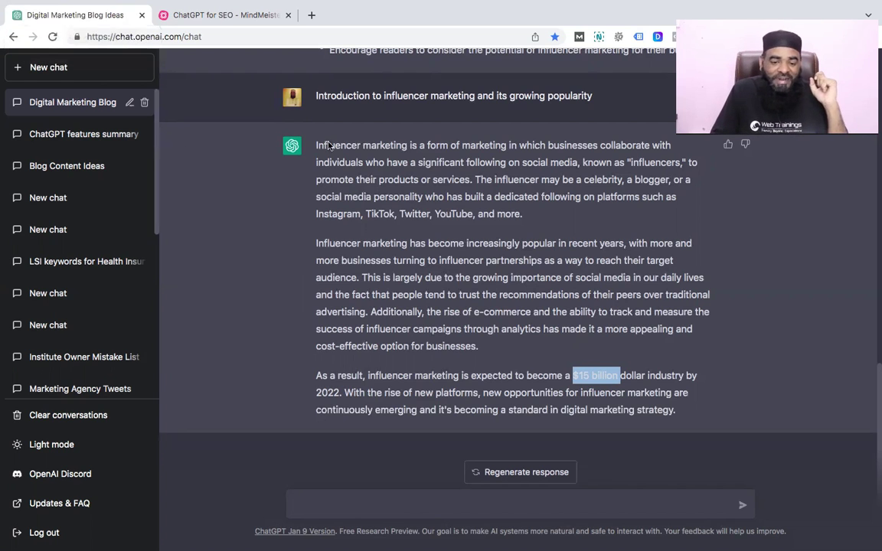
pyautogui.moveTo(316, 145); pyautogui.dragTo(686, 417)
pyautogui.press('super+c')
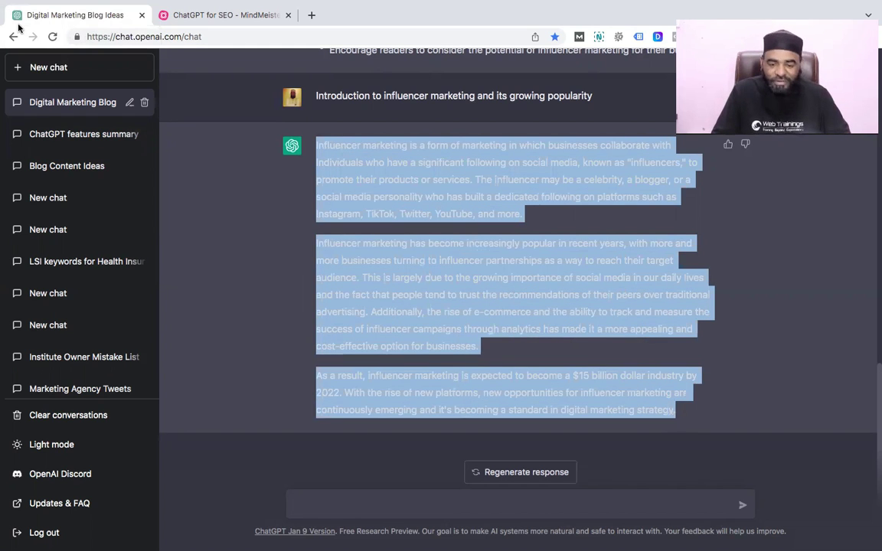
pyautogui.moveTo(438, 538)
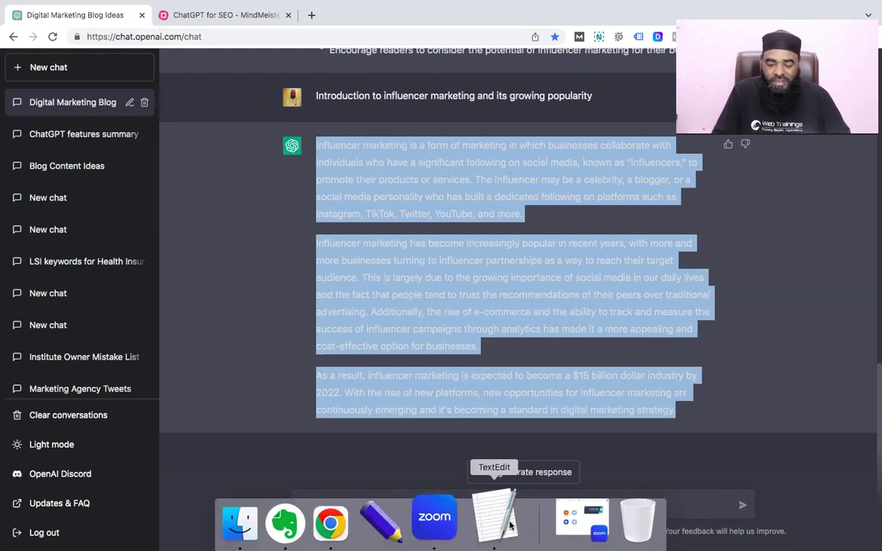
pyautogui.click(509, 522)
# Replace the bullet "Define influencer marketing and its growing popularity" with blank lines.
pyautogui.moveTo(392, 70); pyautogui.dragTo(33, 75)
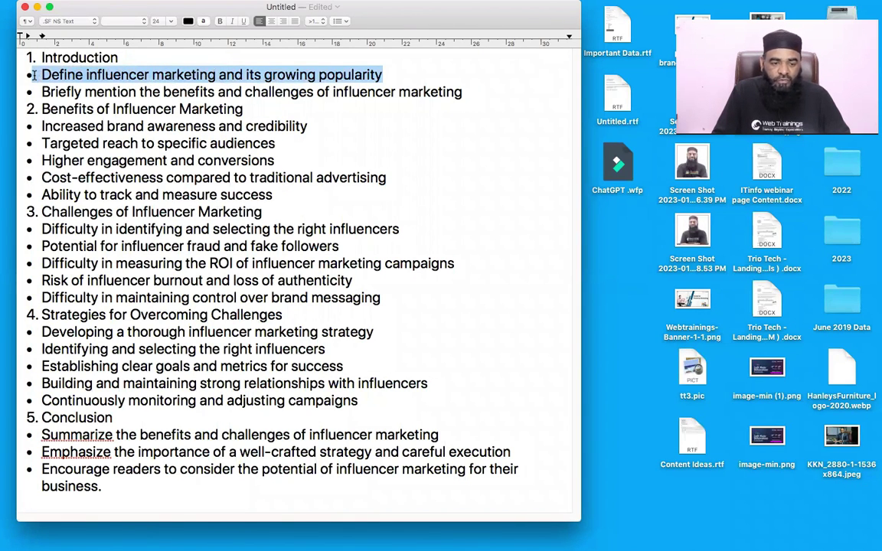
pyautogui.press('BackSpace')
pyautogui.press('Return')
pyautogui.press('Return')
# Extend the first outline heading to read "Introduction to Influencer Marketing".
pyautogui.click(131, 56)
pyautogui.write('to influe')
pyautogui.press('BackSpace')
pyautogui.press('BackSpace')
pyautogui.press('BackSpace')
pyautogui.press('BackSpace')
pyautogui.press('BackSpace')
pyautogui.press('BackSpace')
pyautogui.write('Influencer Marketing')
# Paste the copied introduction below the first heading and clear the dark background from the pasted text.
pyautogui.press('Return')
pyautogui.press('Return')
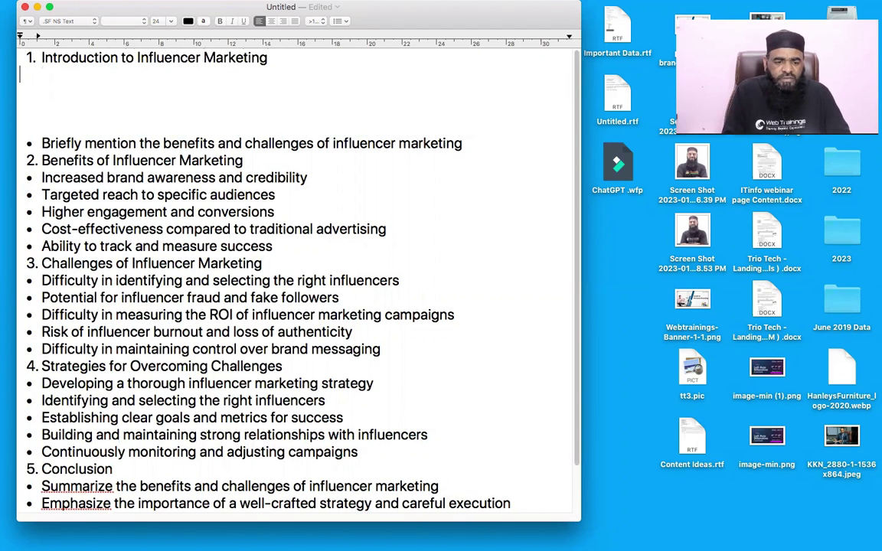
pyautogui.press('Return')
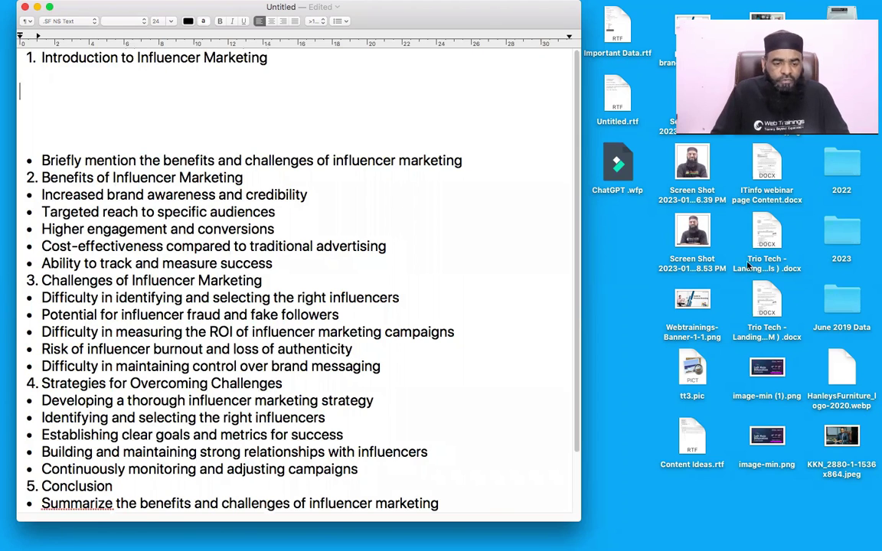
pyautogui.press('super+v')
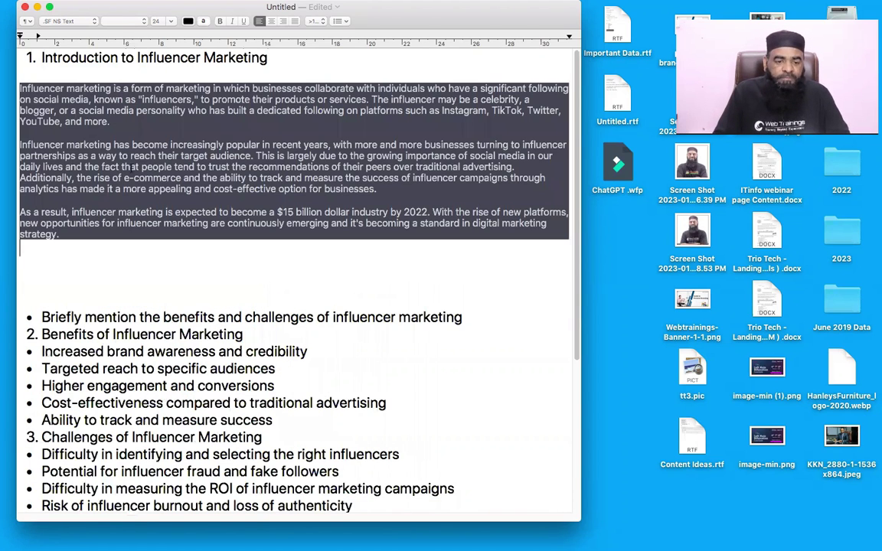
pyautogui.moveTo(58, 229); pyautogui.dragTo(4, 83)
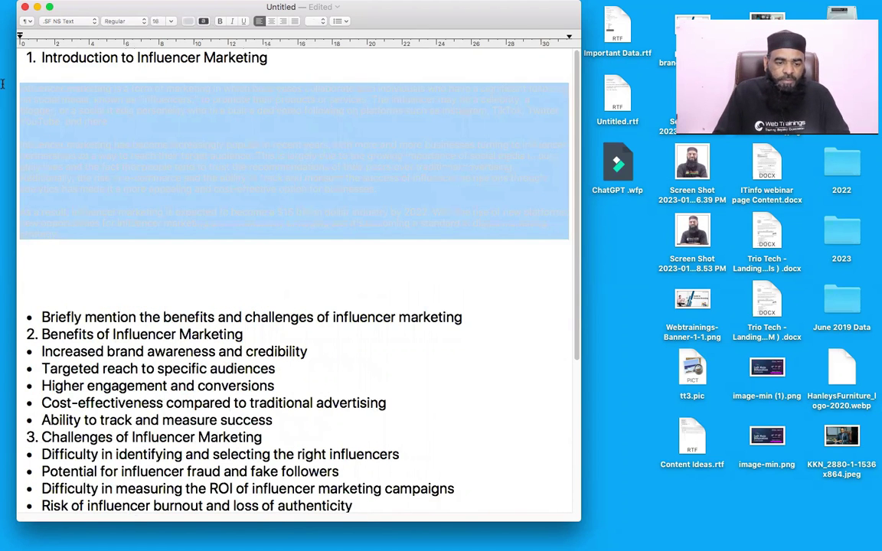
pyautogui.press('alt+shift+super+v')
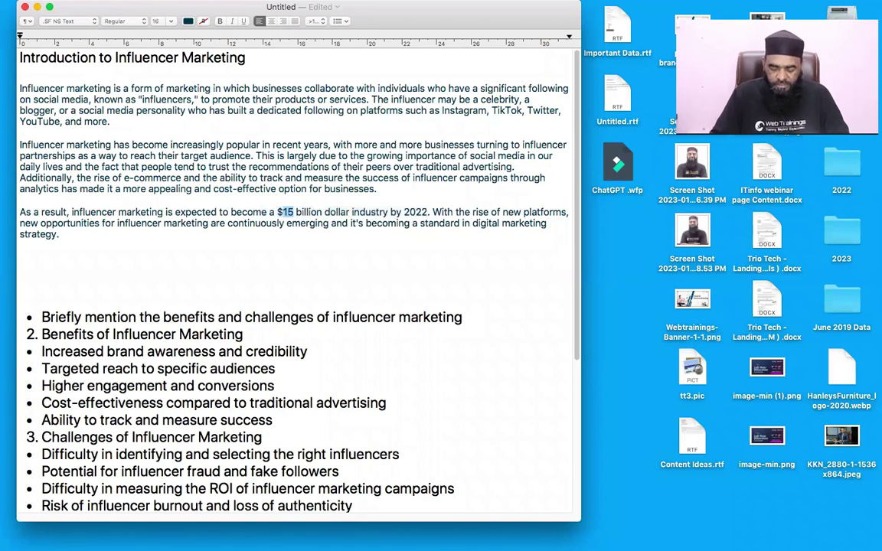
# Change the industry forecast in the last introduction paragraph to $20 billion by 2025.
pyautogui.write('$20')
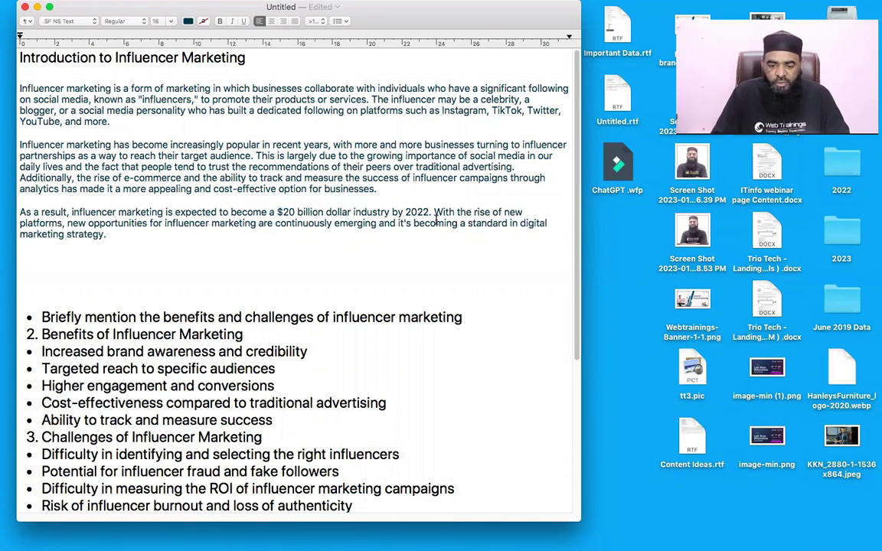
pyautogui.click(432, 214)
pyautogui.press('BackSpace')
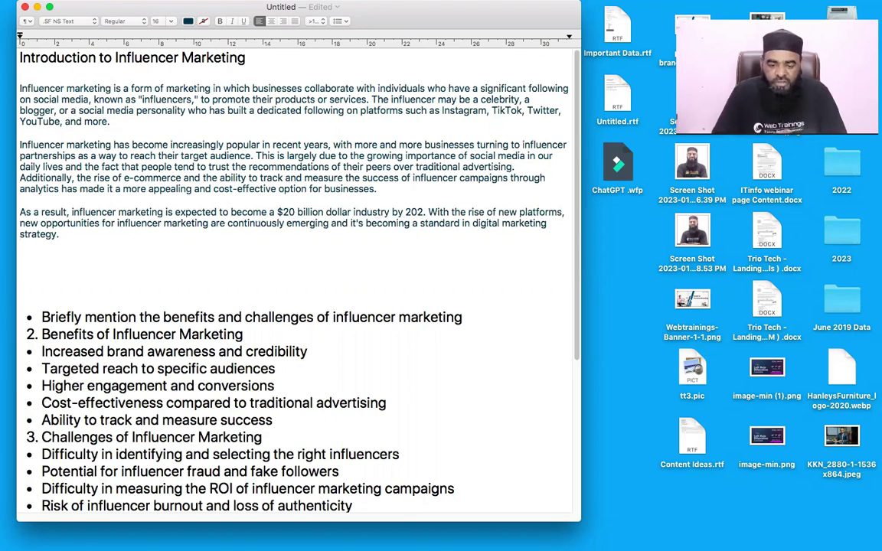
pyautogui.write('5')
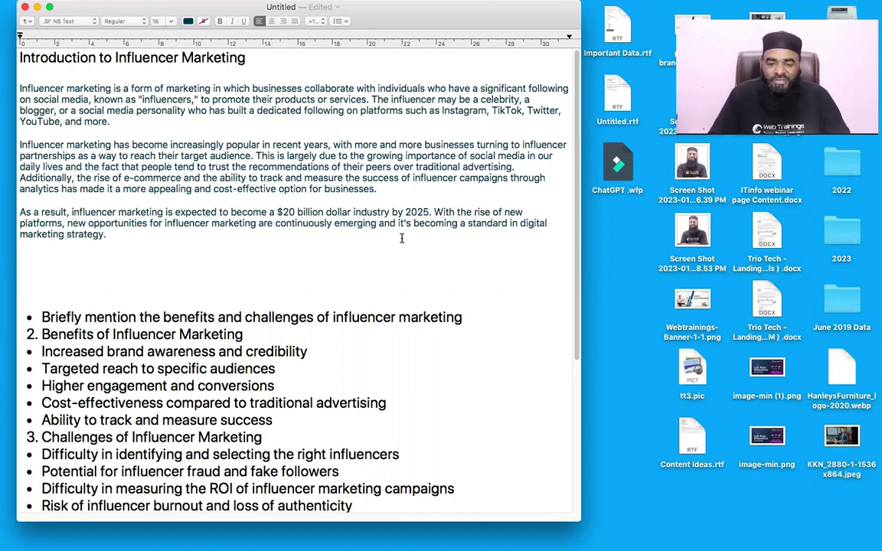
pyautogui.moveTo(16, 170); pyautogui.dragTo(16, 109)
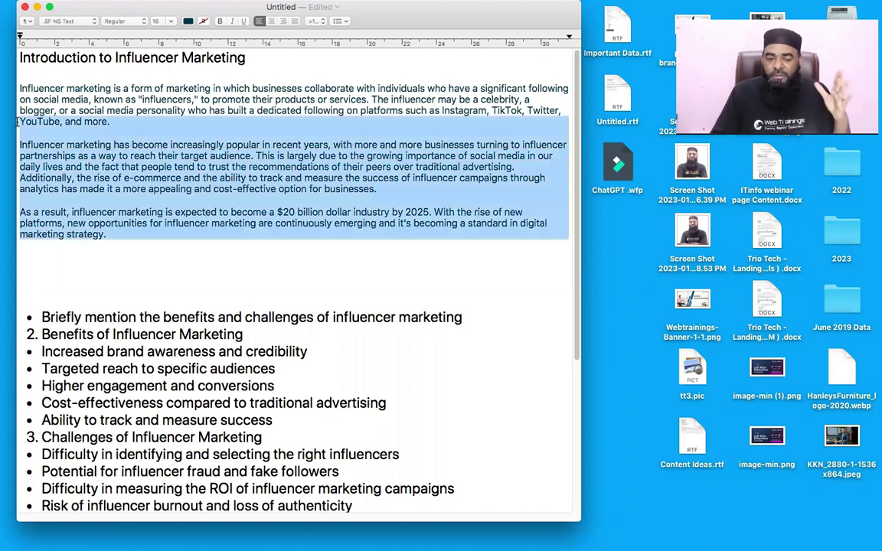
pyautogui.click(134, 120)
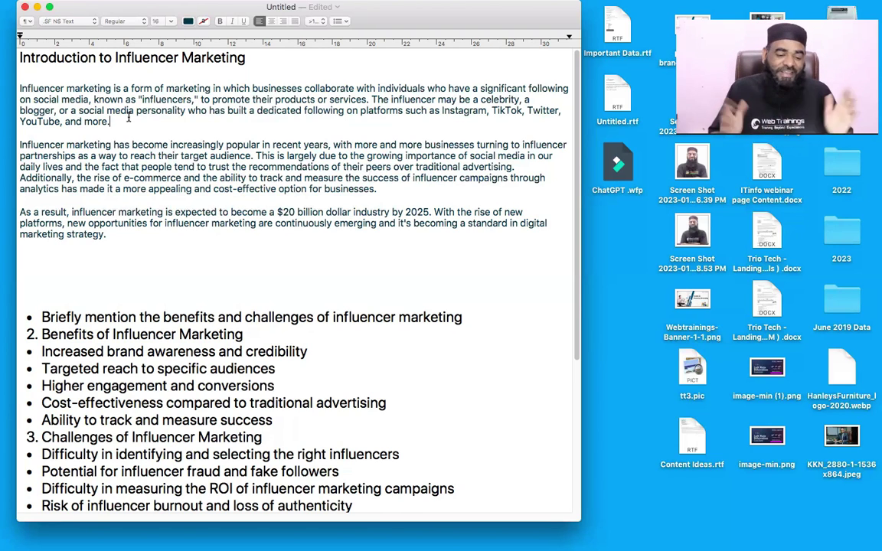
# Review the remaining outline sections, from the benefits of influencer marketing through the conclusion.
pyautogui.scroll(-2, 200, 311)
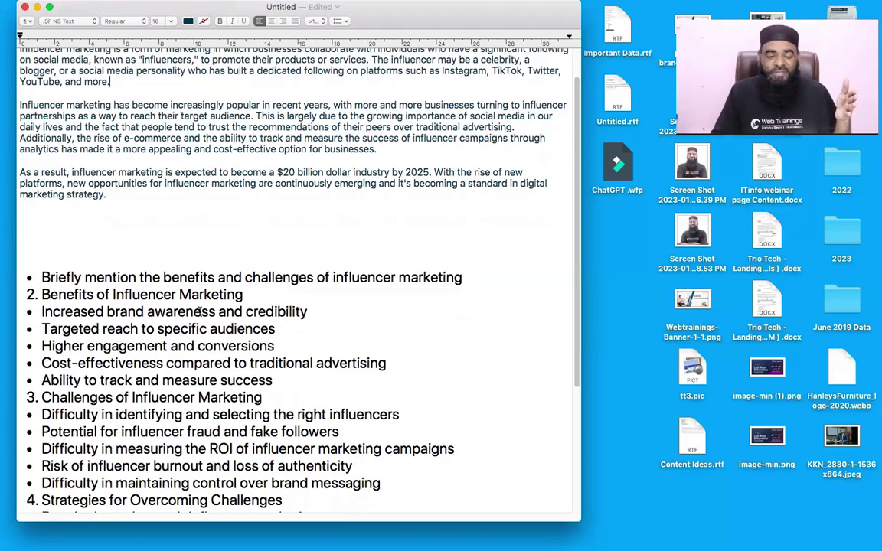
pyautogui.moveTo(416, 303); pyautogui.dragTo(23, 294)
pyautogui.moveTo(169, 347); pyautogui.dragTo(181, 328)
pyautogui.scroll(-2, 200, 307)
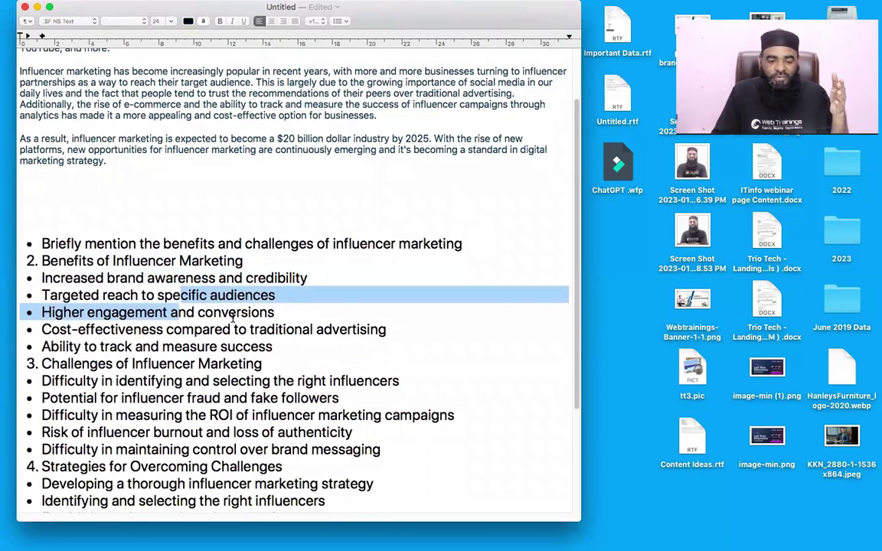
pyautogui.moveTo(240, 236); pyautogui.dragTo(252, 270)
pyautogui.scroll(-6, 239, 306)
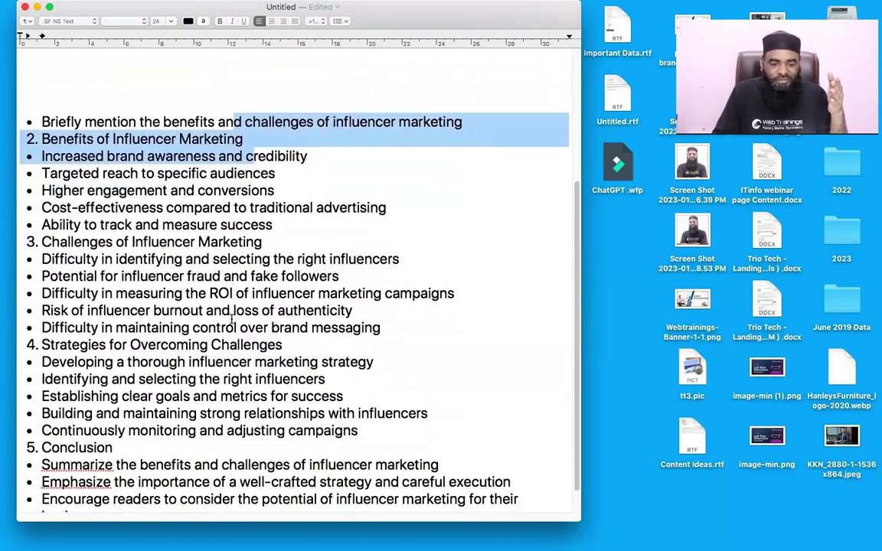
pyautogui.scroll(-2, 231, 319)
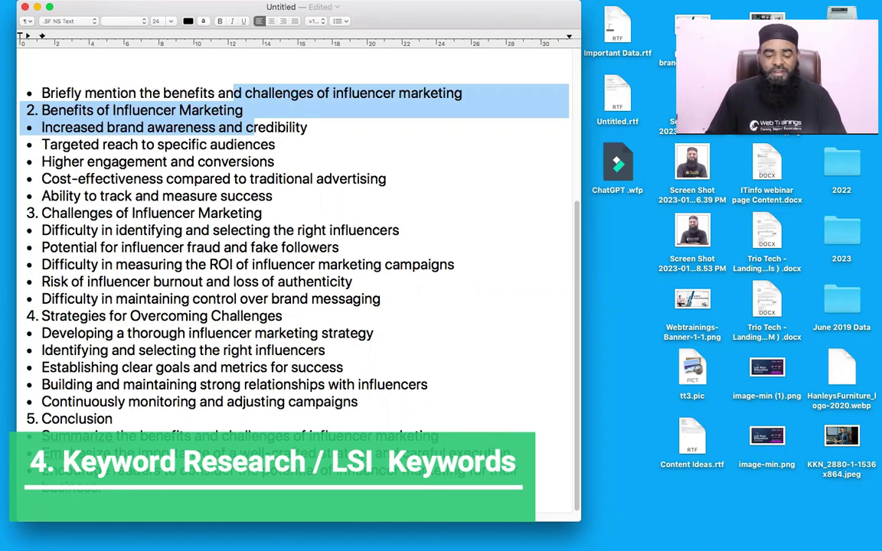
# Switch to ChatGPT and send the prompt: keywords for "influencer marketing".
pyautogui.click(342, 472)
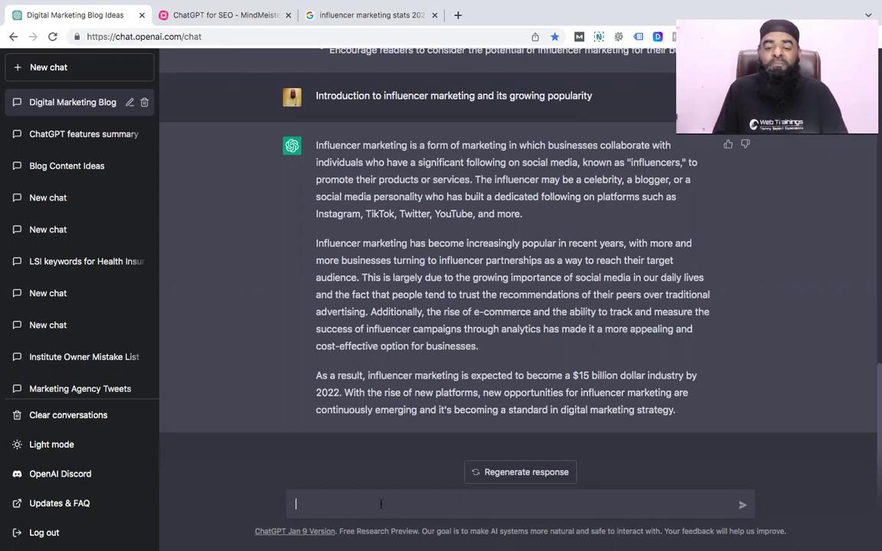
pyautogui.write('key')
pyautogui.press('BackSpace')
pyautogui.press('BackSpace')
pyautogui.press('BackSpace')
pyautogui.write('keyword')
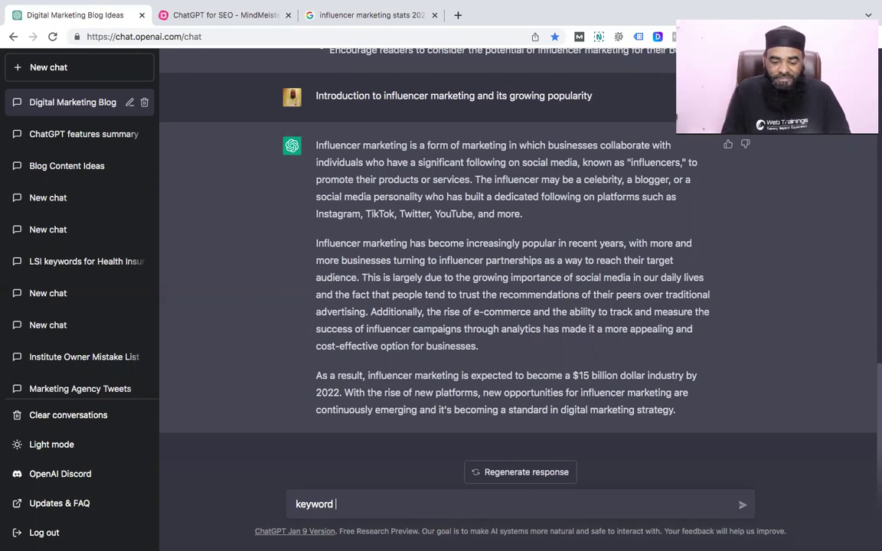
pyautogui.press('BackSpace')
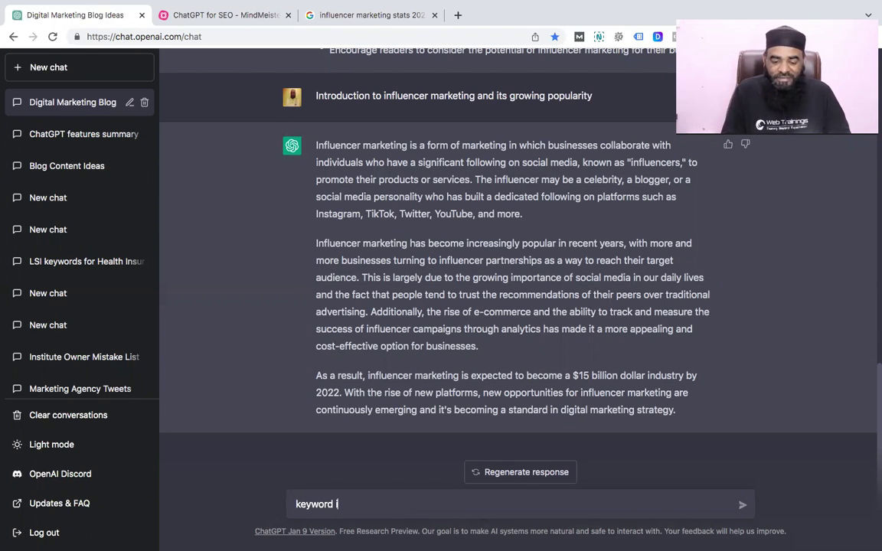
pyautogui.write('s for "influen')
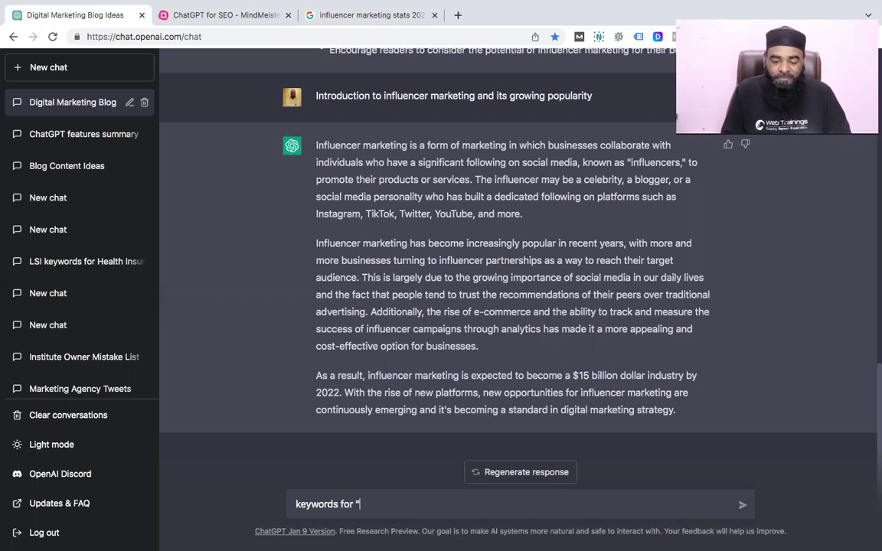
pyautogui.write('c')
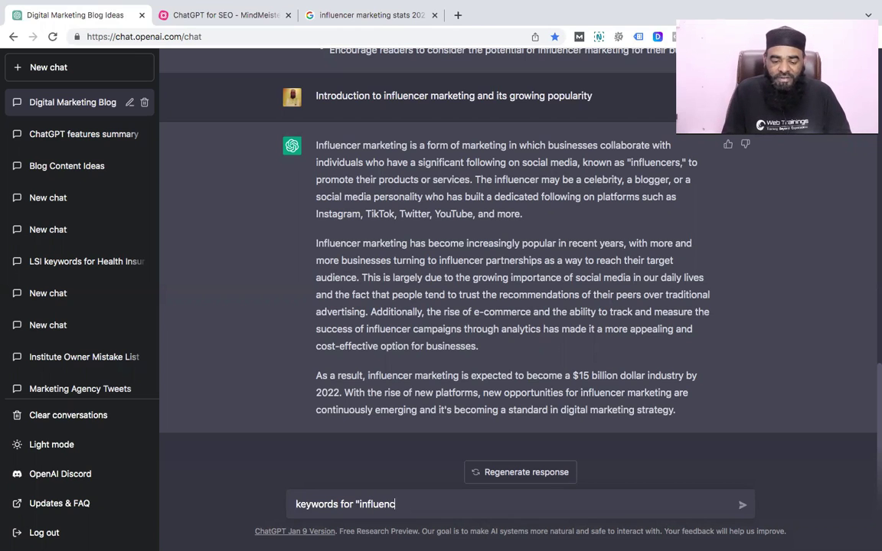
pyautogui.write('er marketing"')
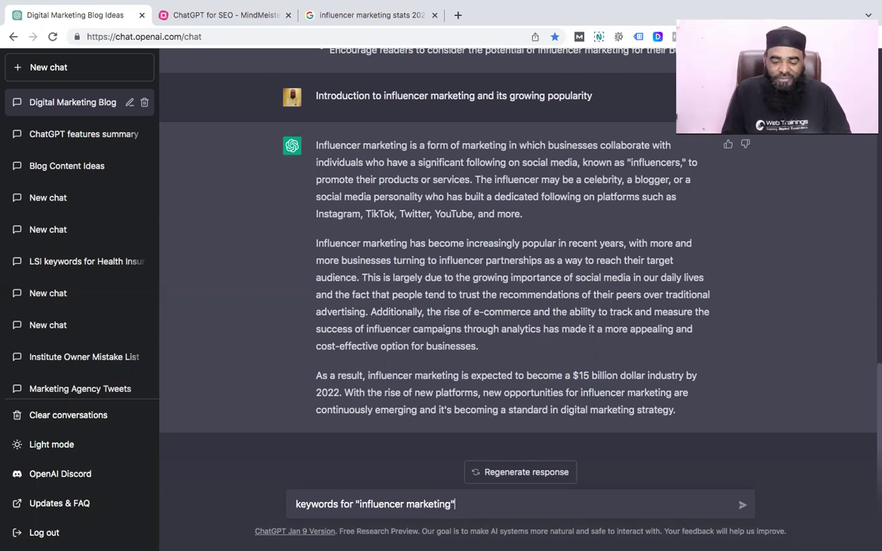
pyautogui.press('Return')
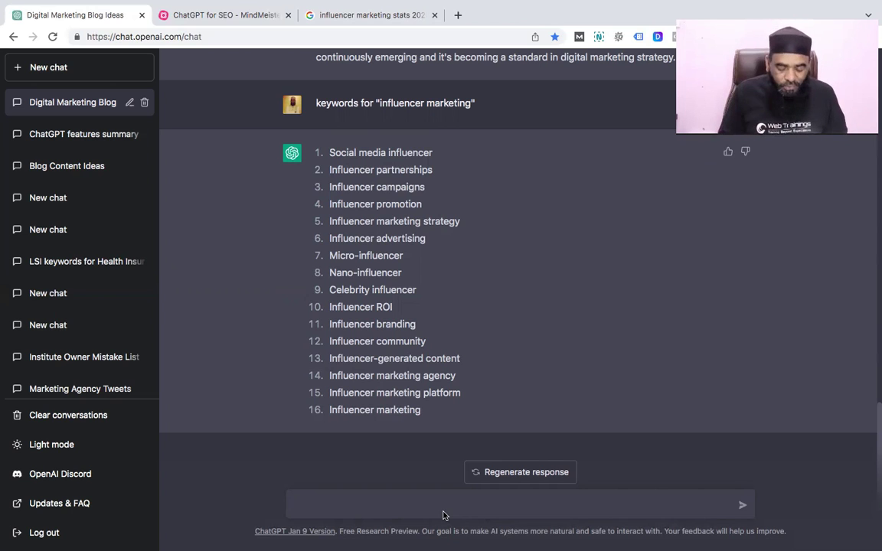
# Begin a new prompt reading: creative seo titles for, followed by an opening quotation mark.
pyautogui.write('creative seo ')
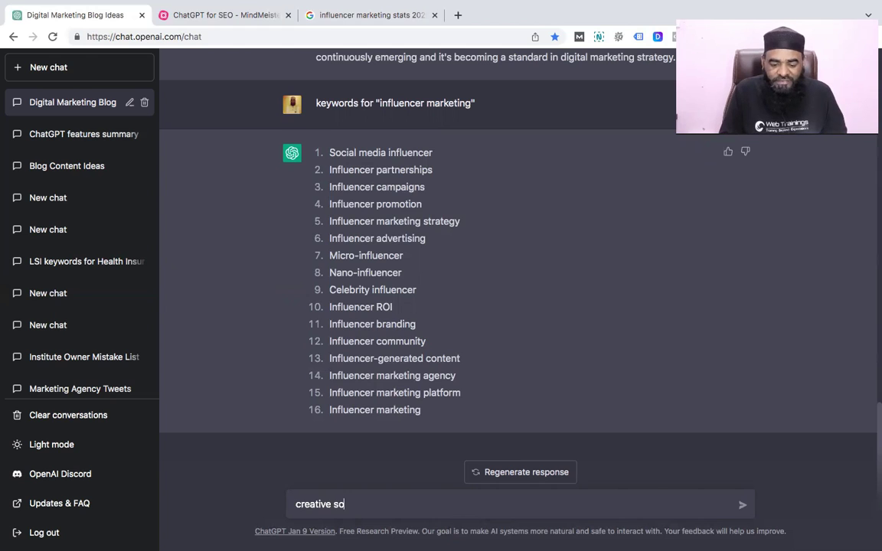
pyautogui.write('tiles')
pyautogui.press('BackSpace')
pyautogui.press('BackSpace')
pyautogui.write('tle')
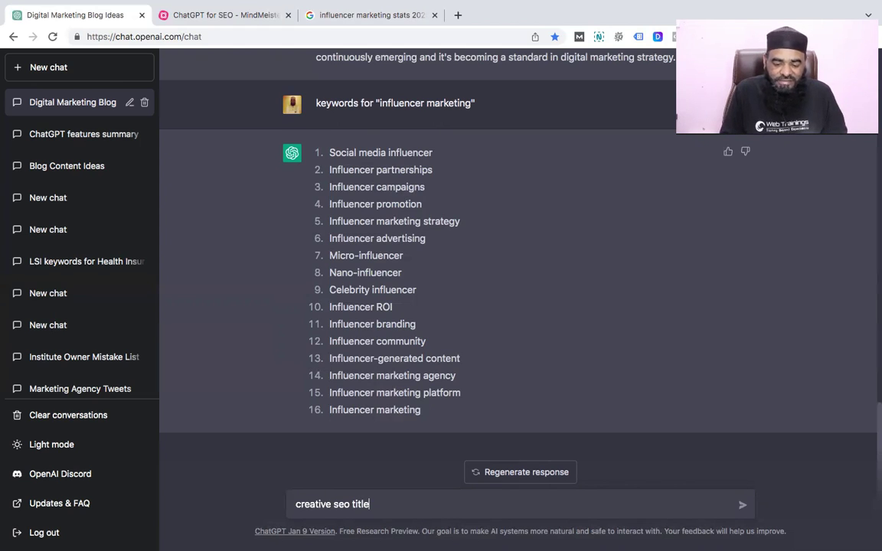
pyautogui.write('s for "')
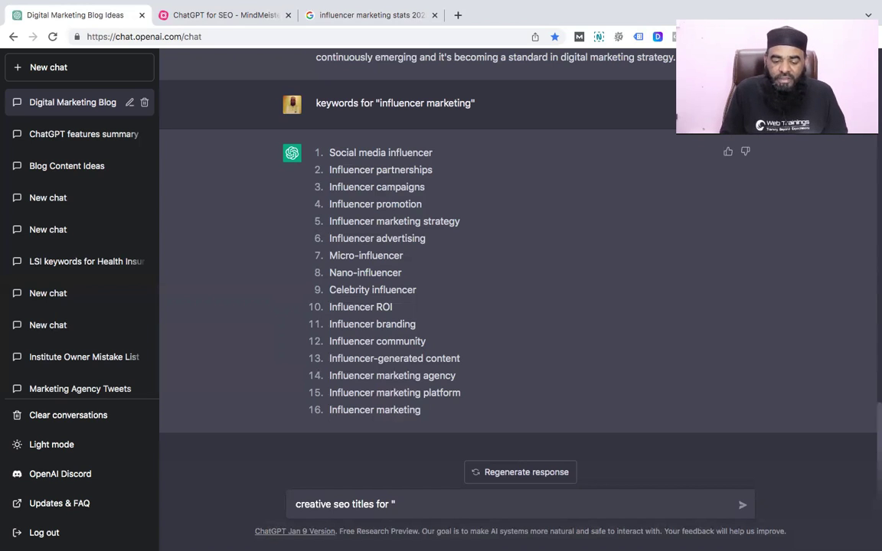
# Copy the topic "The benefits and challenges of influencer marketing" from the earlier content structure prompt.
pyautogui.scroll(10, 441, 341)
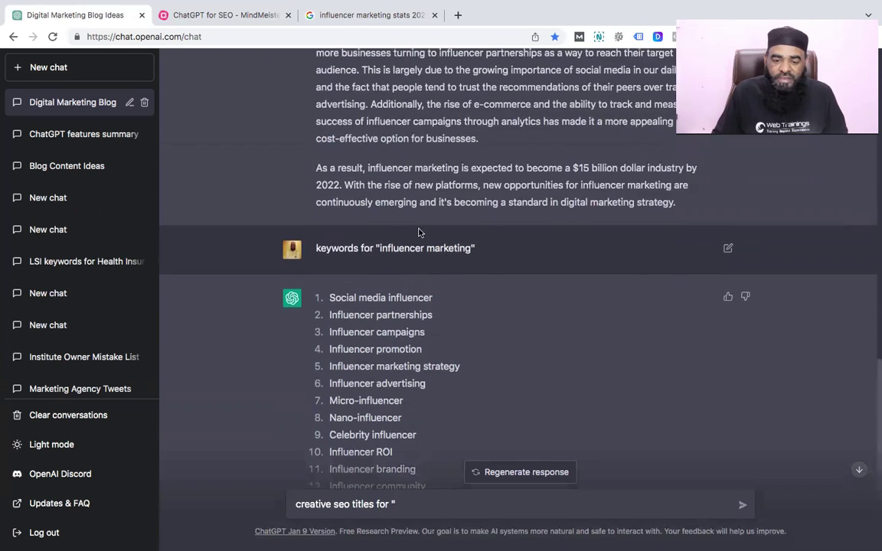
pyautogui.scroll(-5, 423, 250)
pyautogui.scroll(15, 423, 250)
pyautogui.moveTo(422, 175); pyautogui.dragTo(645, 174)
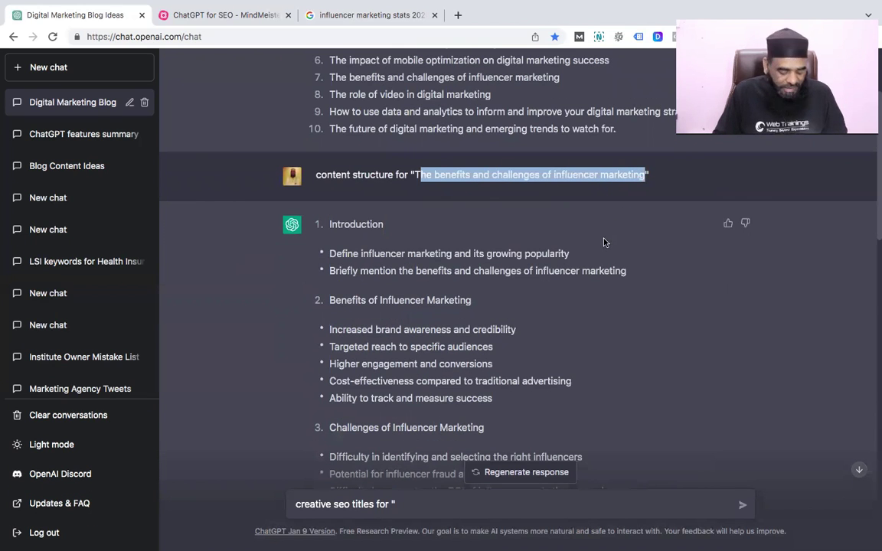
pyautogui.hotkey('shift', 'Left')
pyautogui.hotkey('ctrl', 'c')
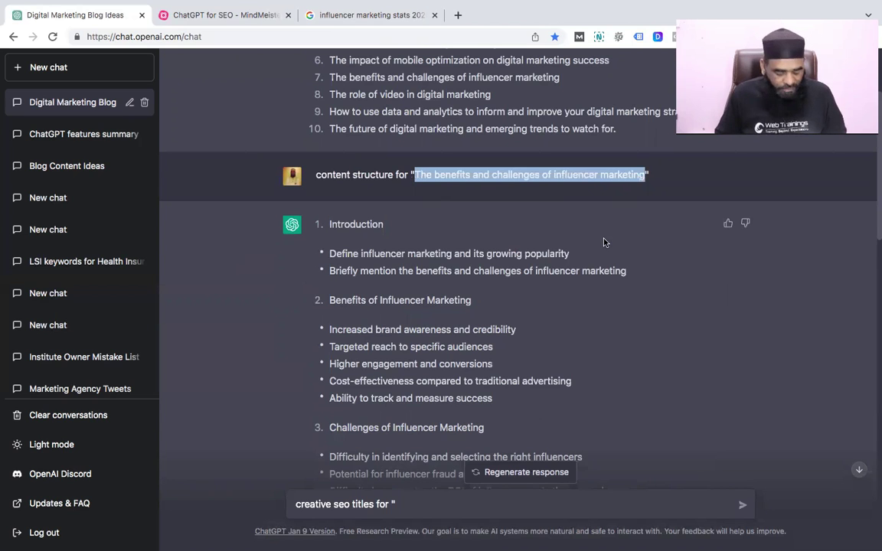
# Complete the SEO titles prompt with the copied topic and a closing quotation mark, and send it.
pyautogui.scroll(-10, 428, 467)
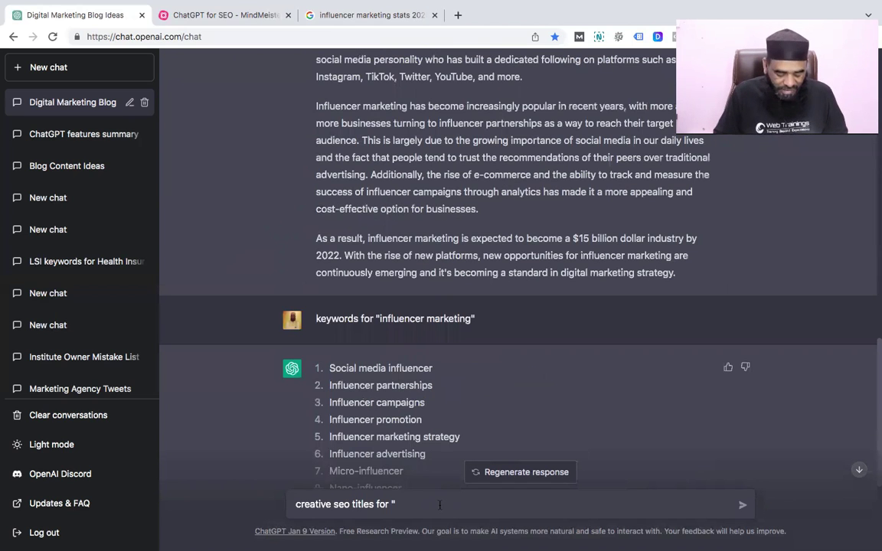
pyautogui.hotkey('ctrl', 'v')
pyautogui.write('"')
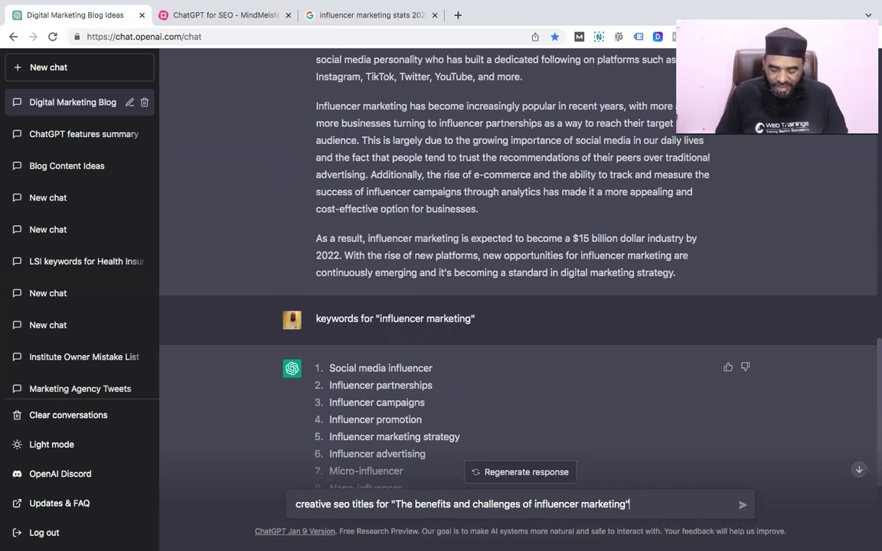
pyautogui.press('Return')
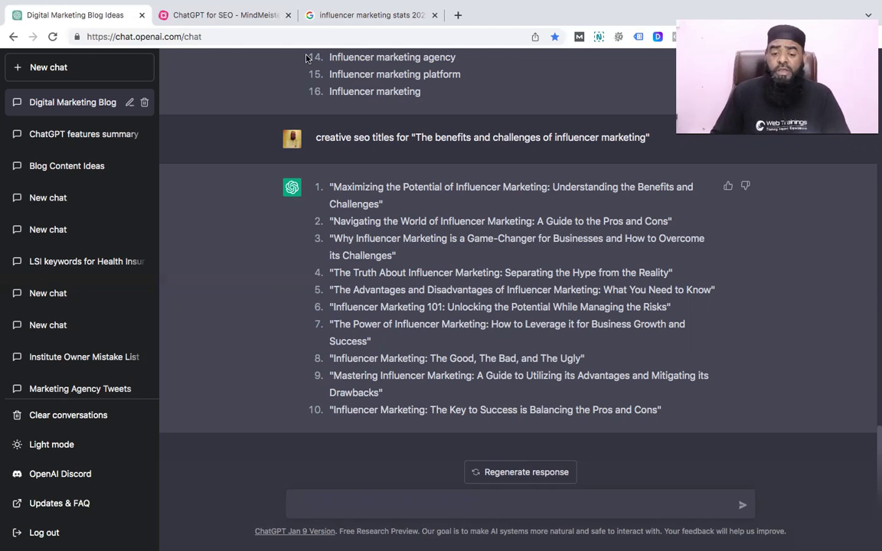
# Copy the sent SEO titles prompt and paste it as a new message draft.
pyautogui.moveTo(650, 138); pyautogui.dragTo(311, 140)
pyautogui.hotkey('ctrl', 'c')
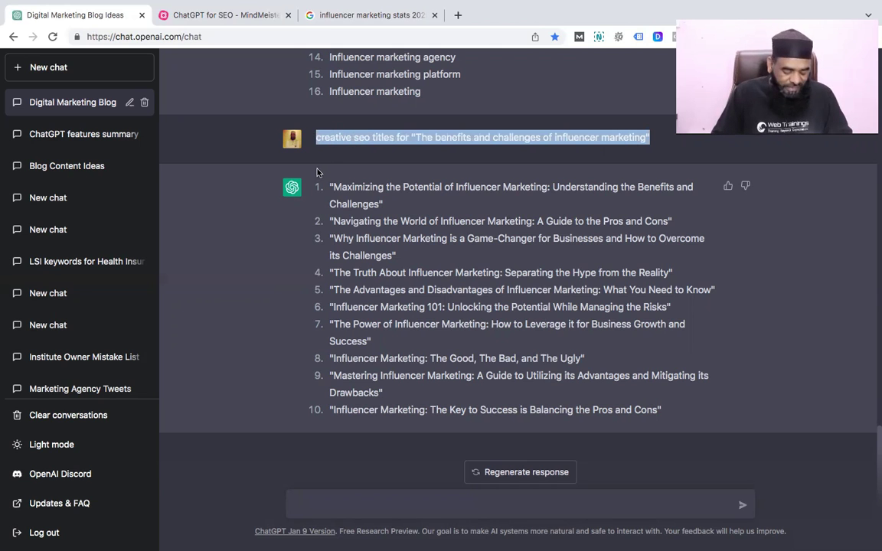
pyautogui.click(382, 506)
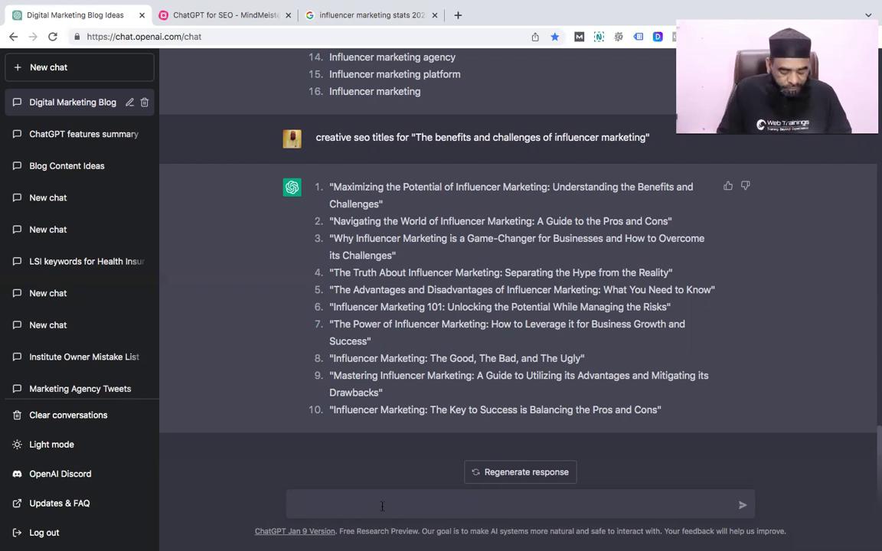
pyautogui.hotkey('ctrl', 'v')
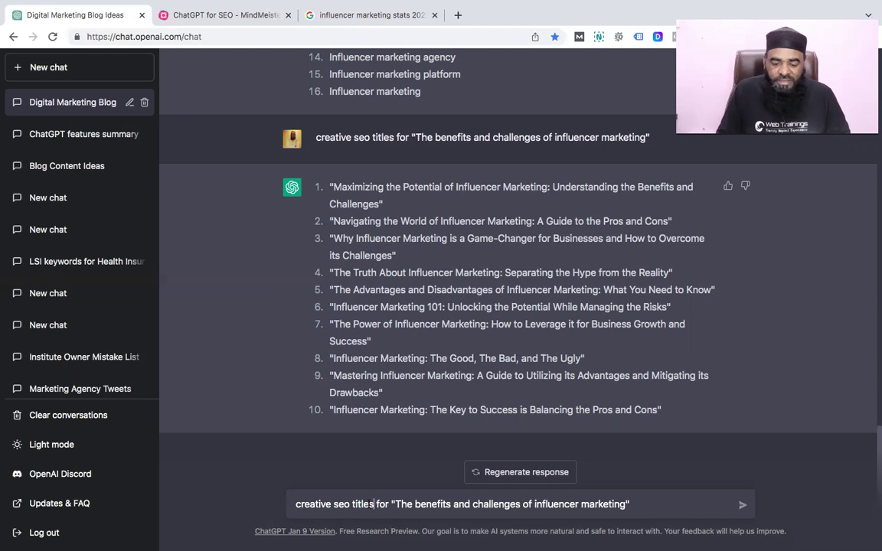
# Reword the draft to request "Meta Descriptions" for the same topic "in 160 characters", send it, and stop the response partway.
pyautogui.moveTo(374, 504); pyautogui.dragTo(283, 508)
pyautogui.write('Meta Des')
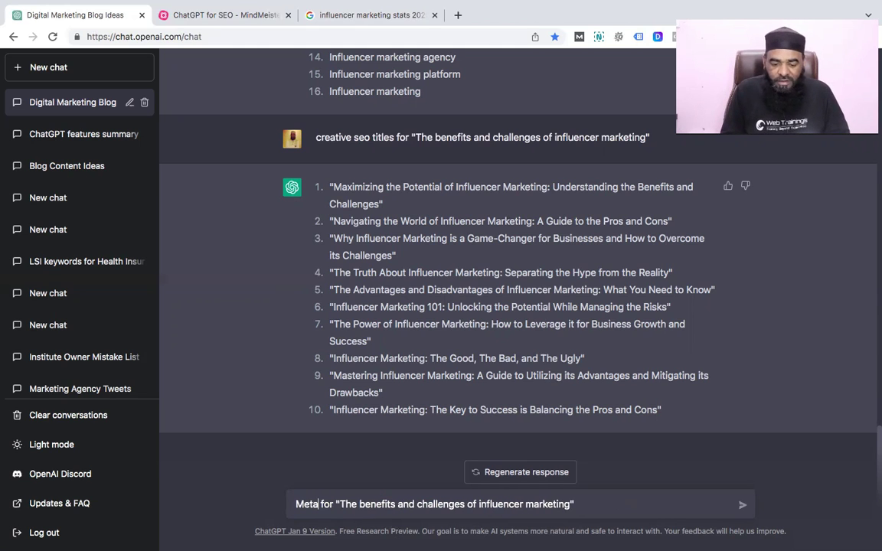
pyautogui.write('criptions')
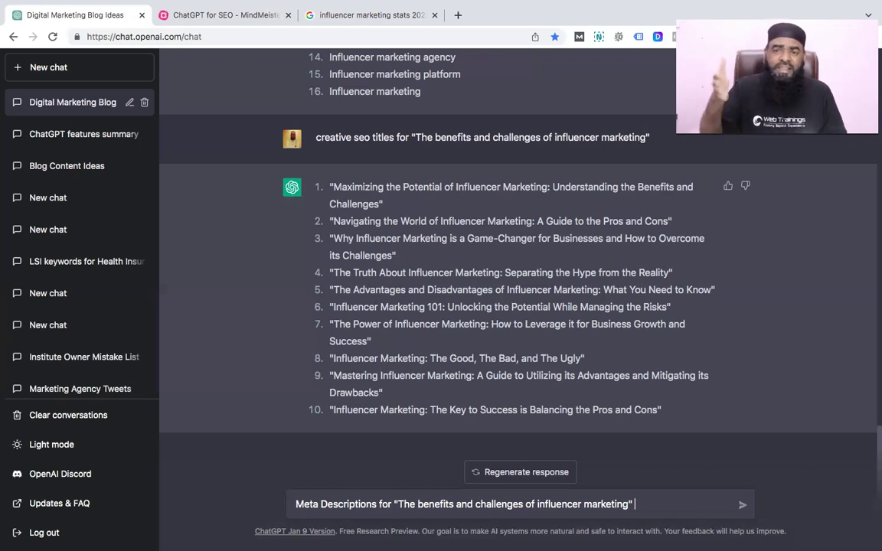
pyautogui.write('in ')
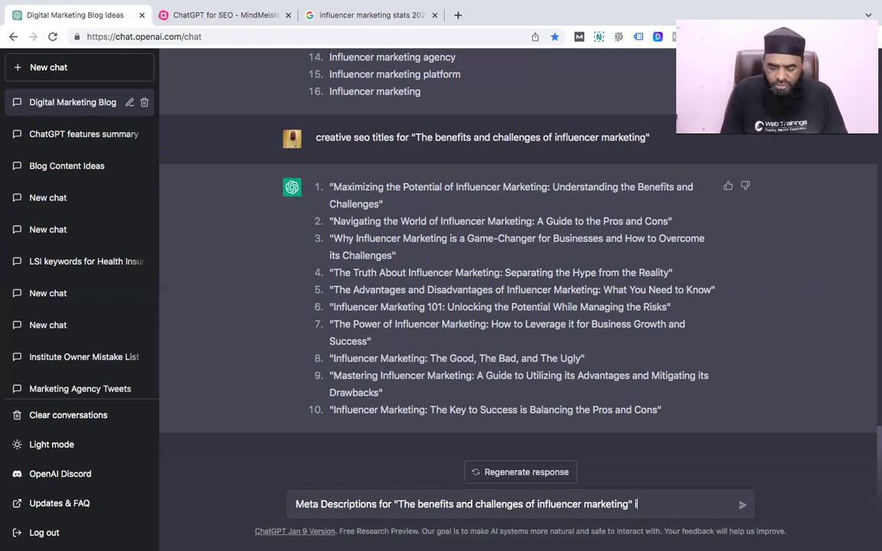
pyautogui.write('160 c')
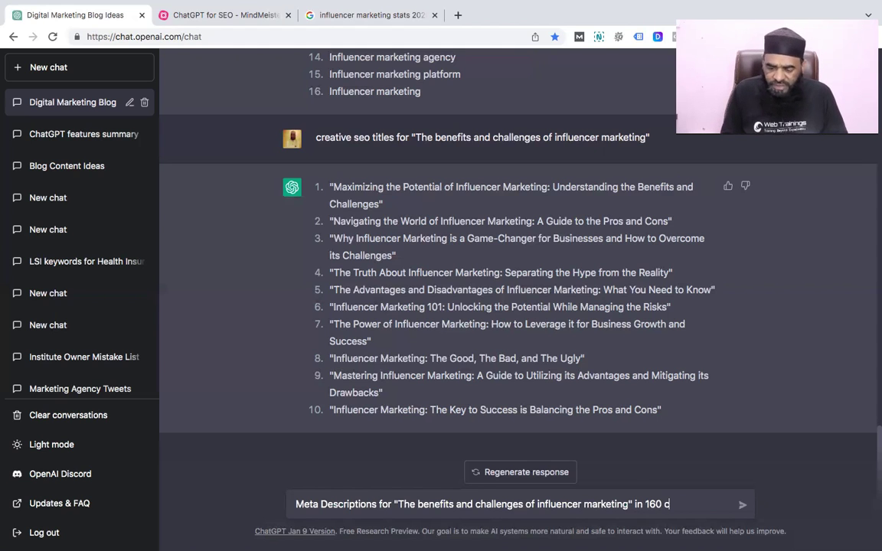
pyautogui.write('haracters')
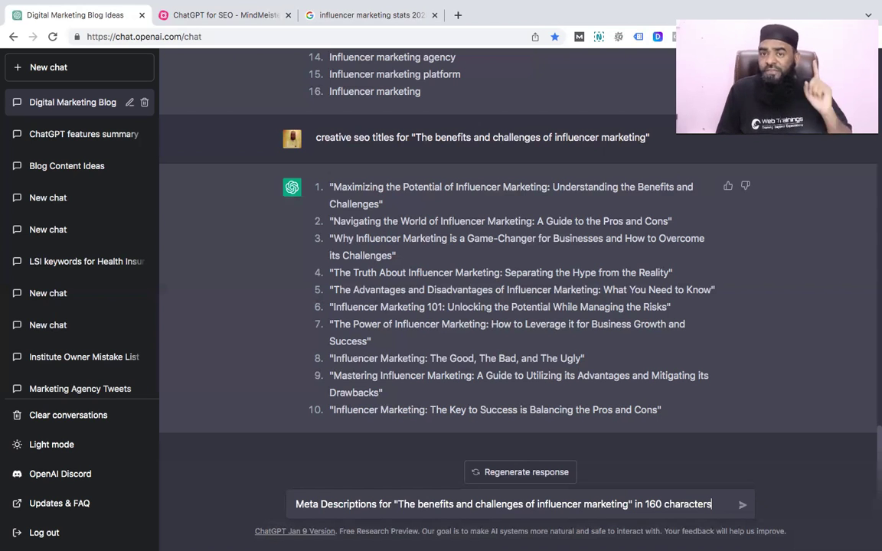
pyautogui.press('Return')
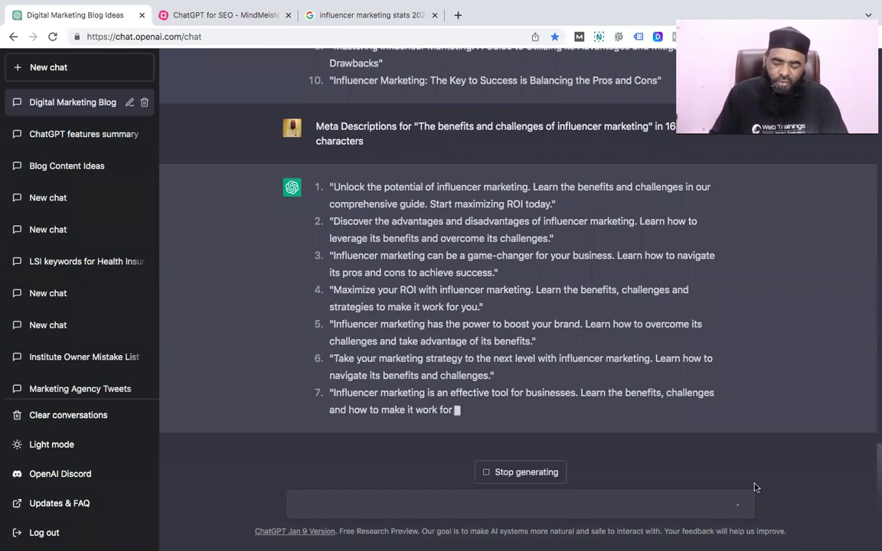
pyautogui.click(552, 475)
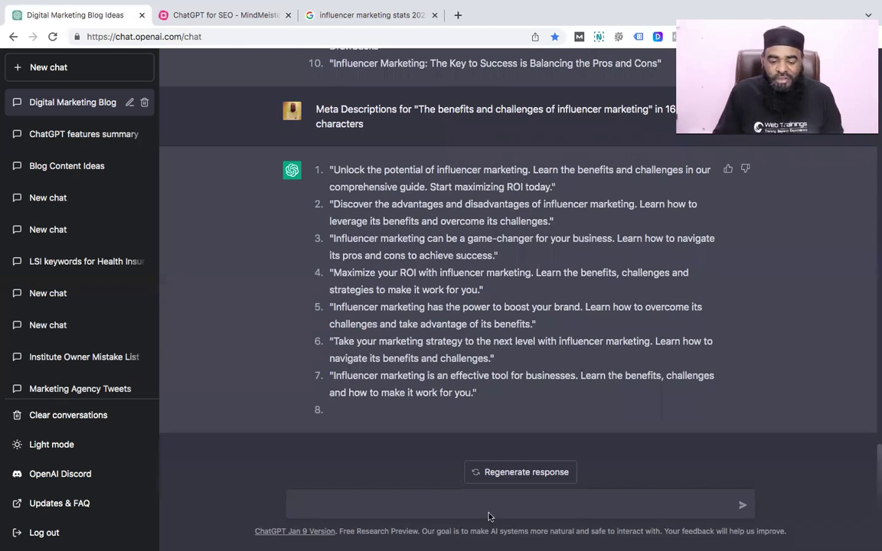
# Paste the copied prompt again, replace its opening words with "FAQS related to" before the quoted topic, and send it.
pyautogui.hotkey('ctrl', 'v')
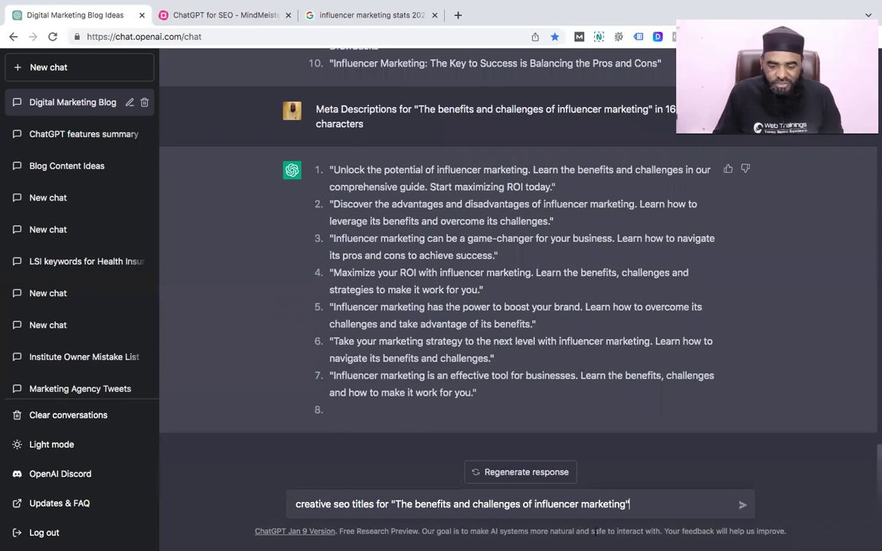
pyautogui.moveTo(391, 505); pyautogui.dragTo(280, 507)
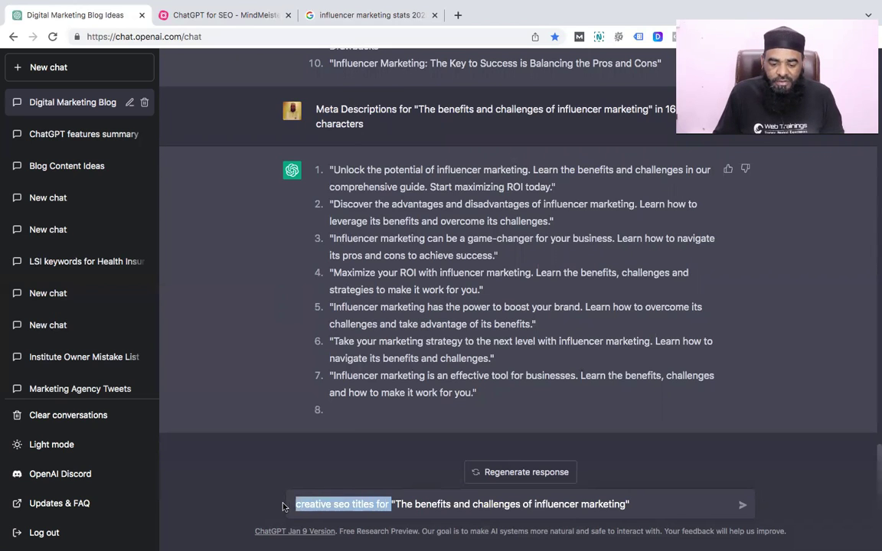
pyautogui.write('FAQ')
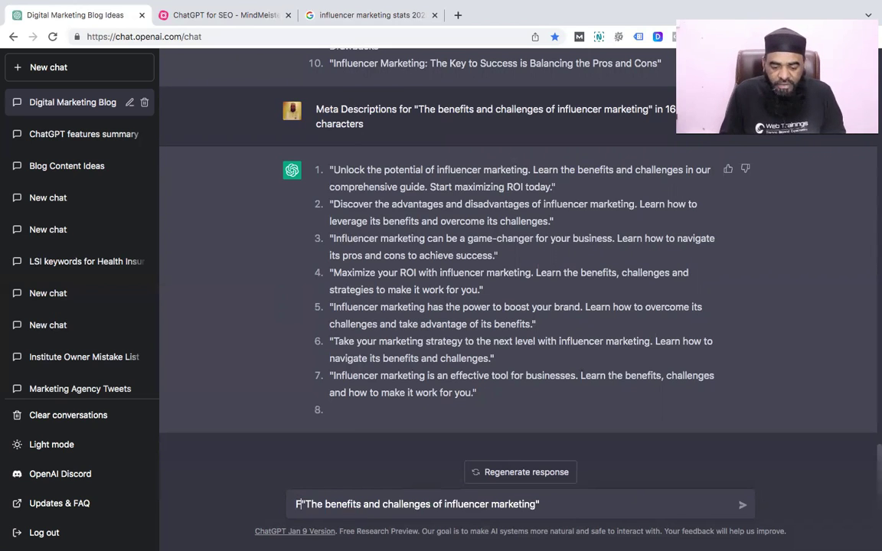
pyautogui.write('S related to')
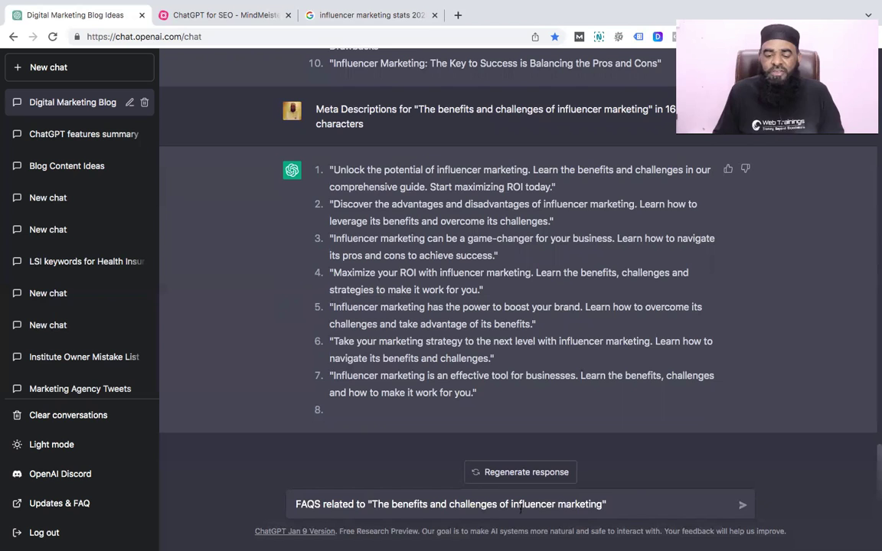
pyautogui.press('Return')
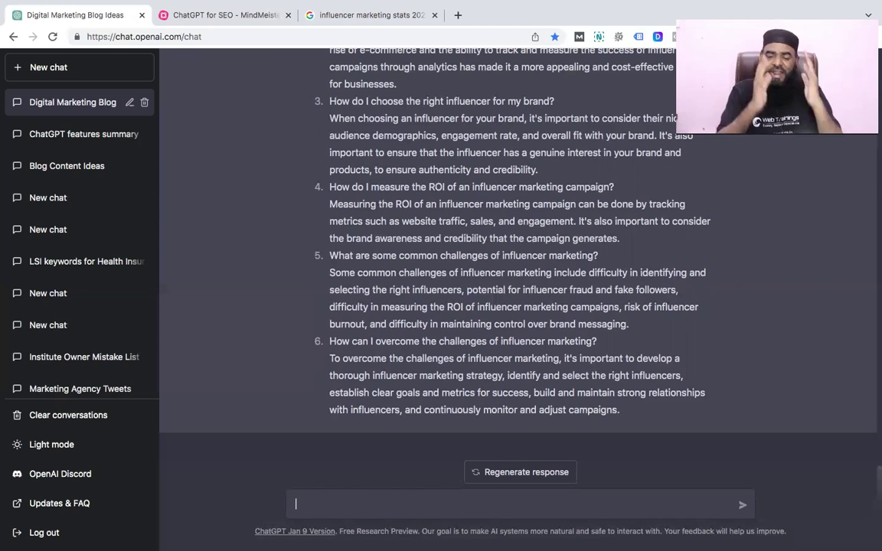
# Send the prompt "generate FAQ schema for above faqs" and copy the generated schema code.
pyautogui.write('generate FAQ schema for above faqs')
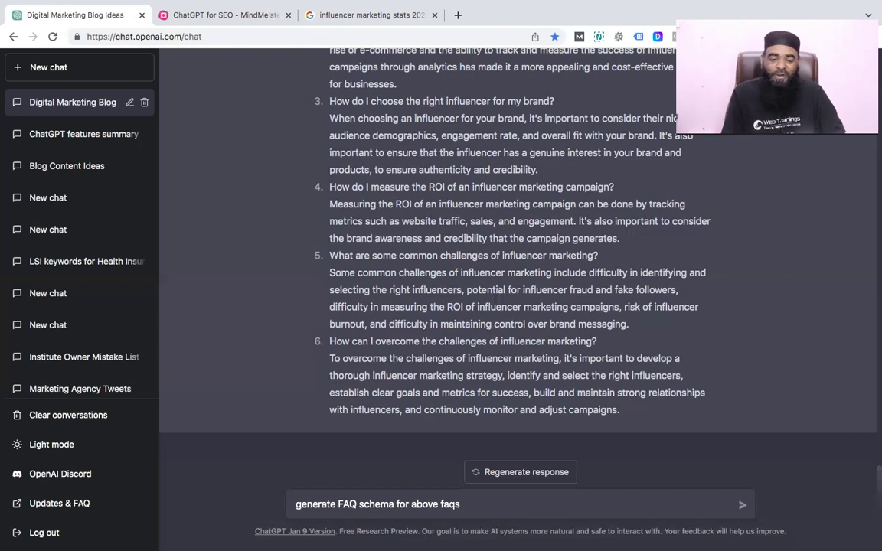
pyautogui.press('Return')
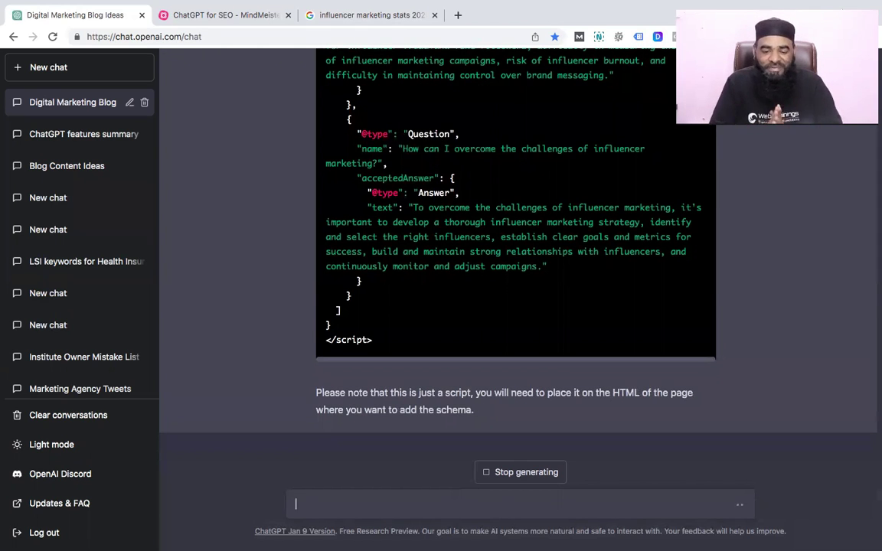
pyautogui.scroll(15, 637, 176)
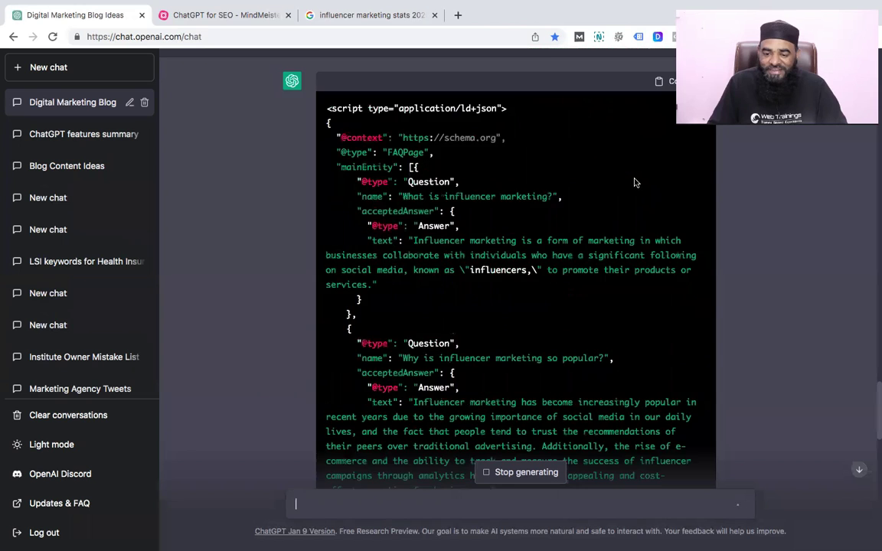
pyautogui.scroll(-1, 667, 337)
pyautogui.click(697, 433)
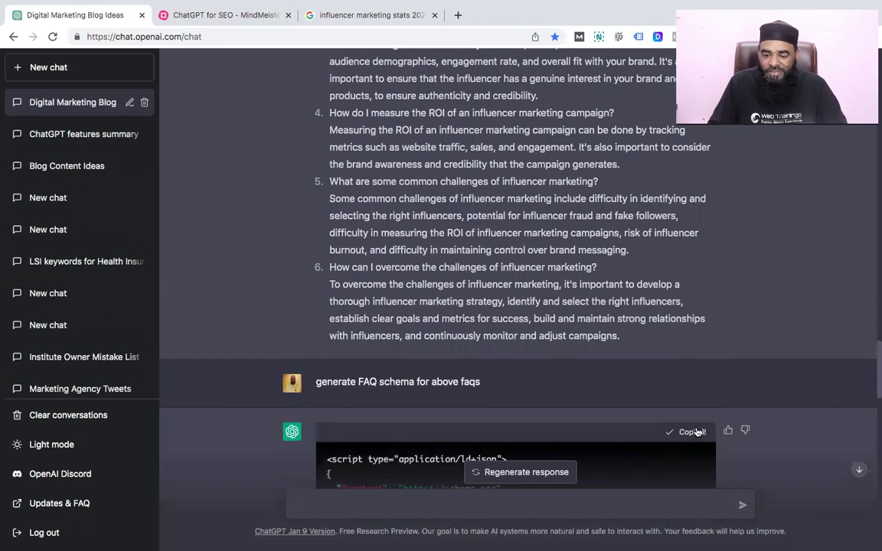
# Switch to TextEdit, paste the copied FAQ schema code into a new document, and look through it.
pyautogui.moveTo(498, 536)
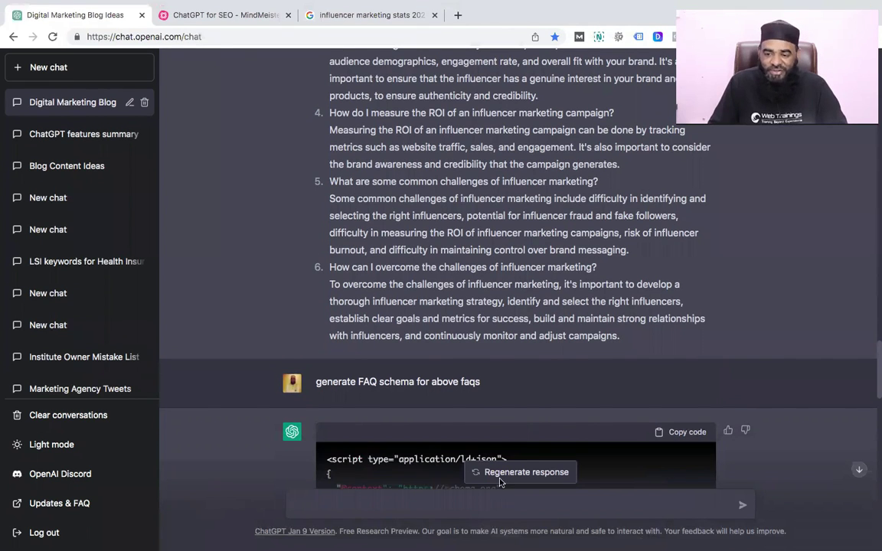
pyautogui.moveTo(452, 528)
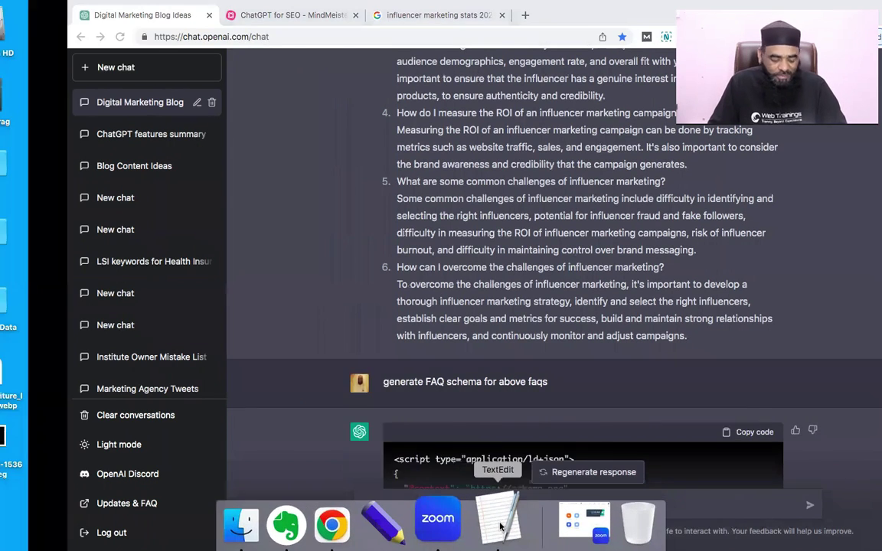
pyautogui.click(501, 524)
pyautogui.click(301, 277)
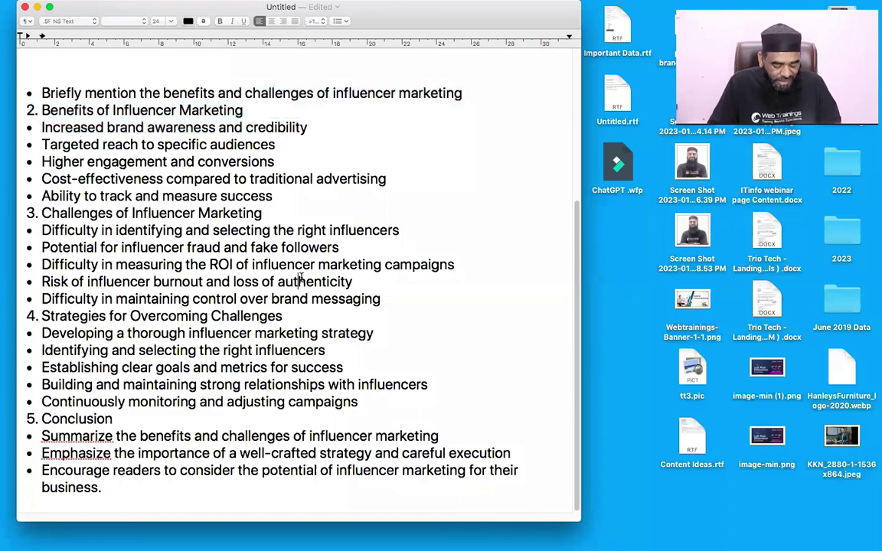
pyautogui.press('super+n')
pyautogui.press('super+v')
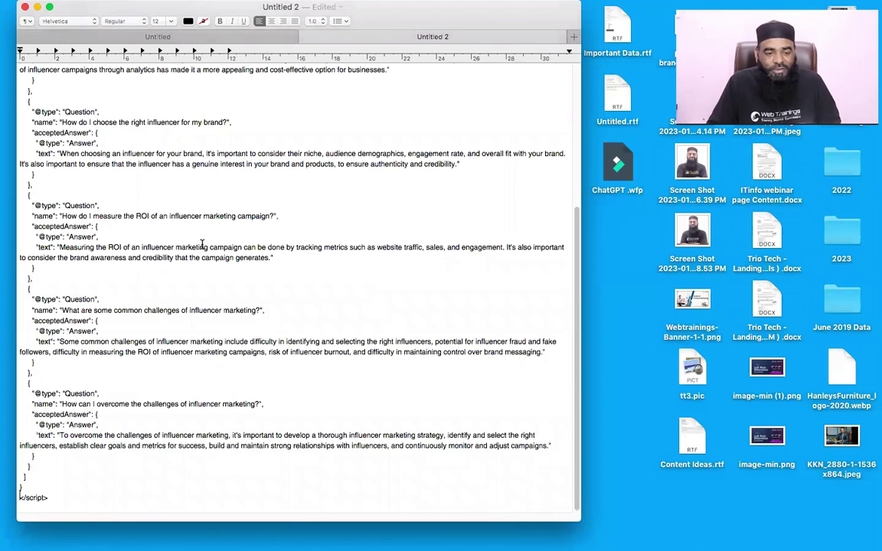
pyautogui.scroll(10, 235, 314)
pyautogui.scroll(-10, 235, 314)
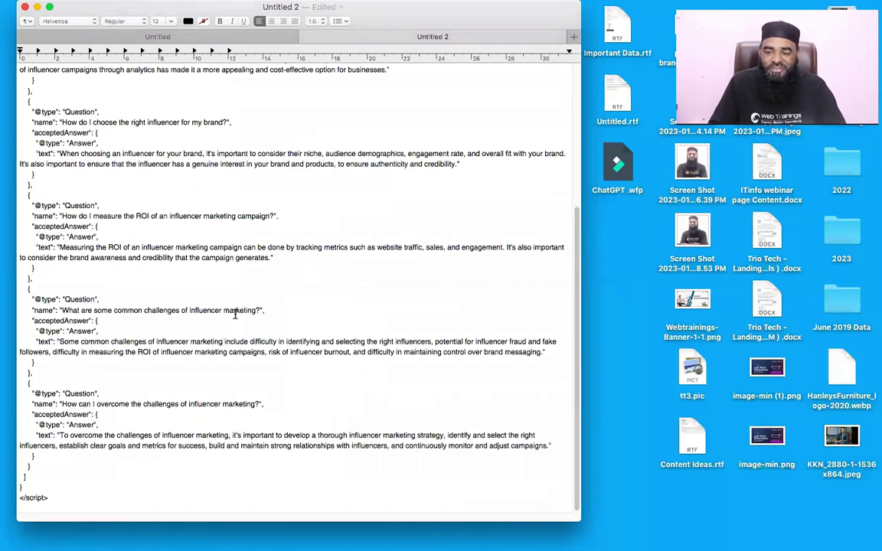
# Return to ChatGPT in Chrome and send the prompt "sitemap code for website" in the same conversation.
pyautogui.click(364, 529)
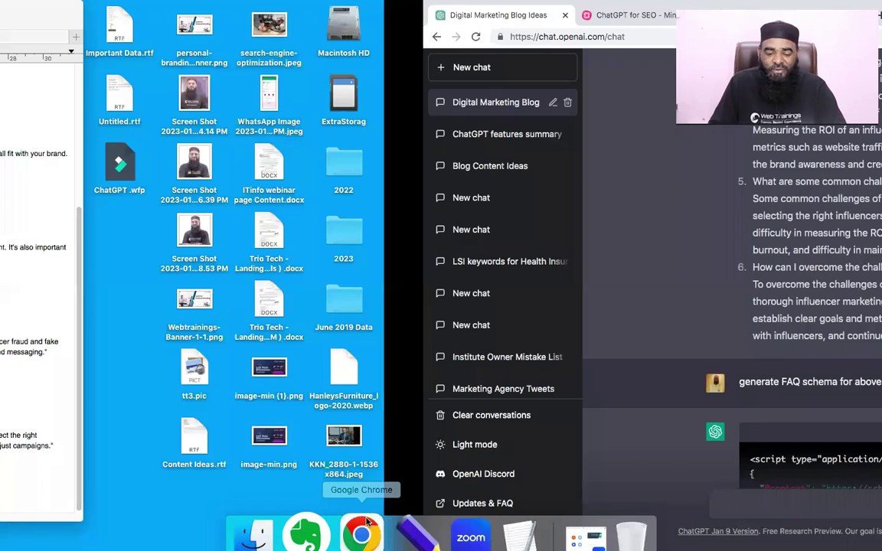
pyautogui.scroll(-10, 467, 387)
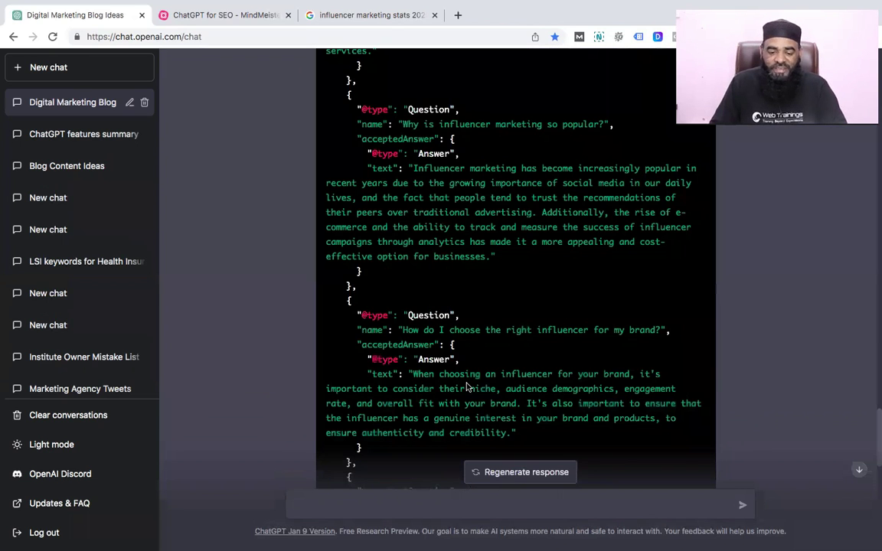
pyautogui.scroll(-5, 533, 416)
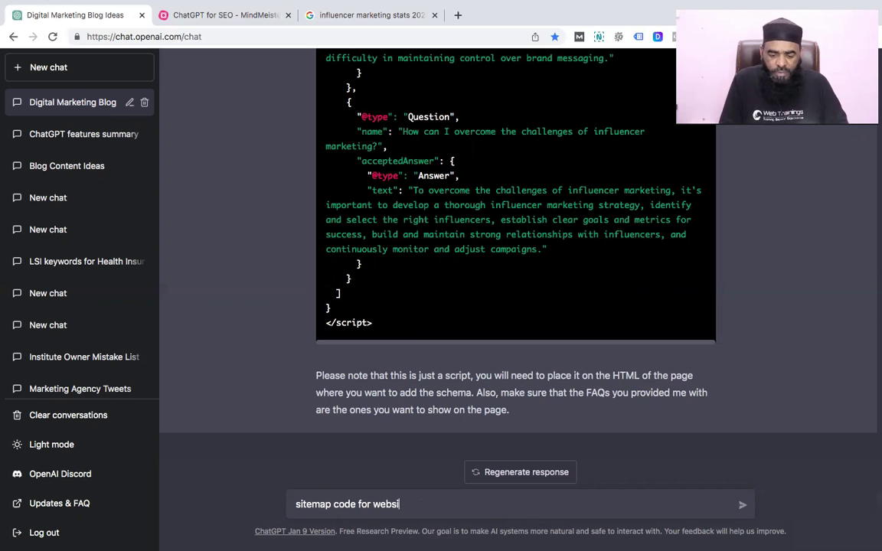
pyautogui.press('Return')
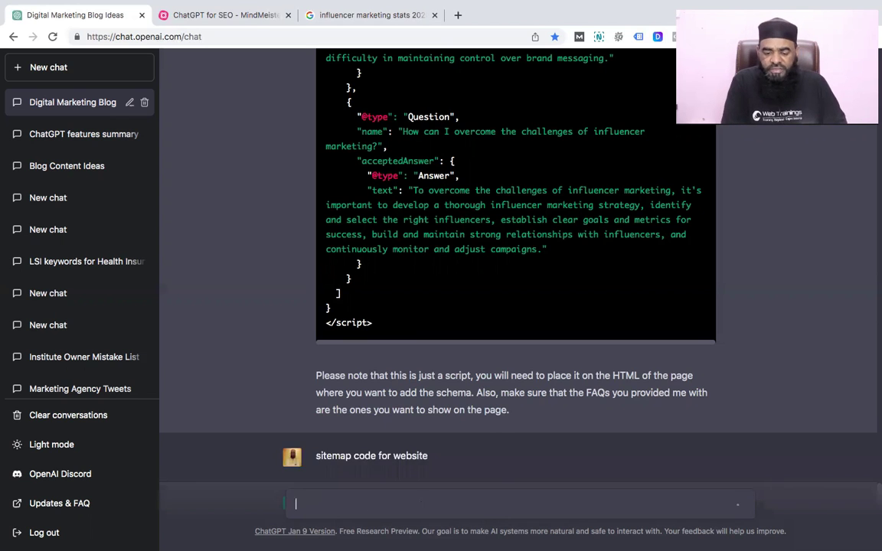
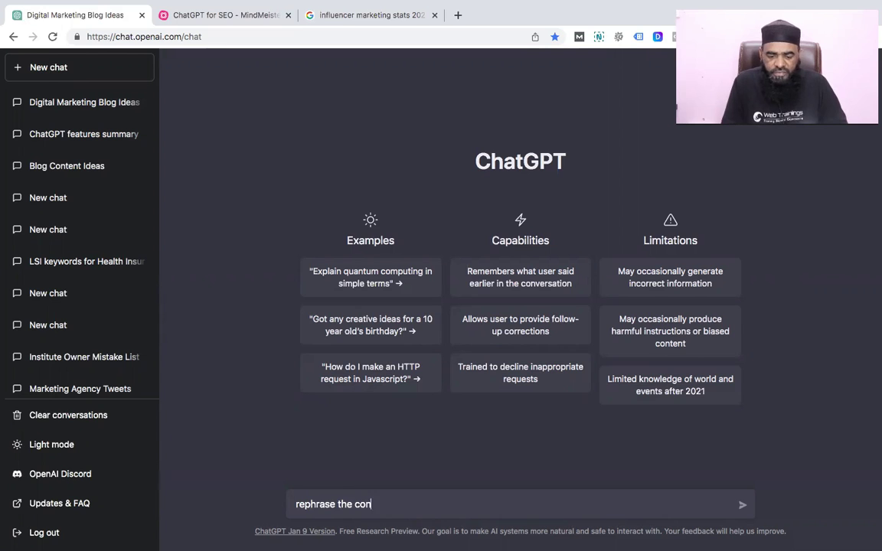
# Shorten the new chat's draft to "rephrase", add the copied paragraph on influencer marketing's growing popularity in quotation marks, and send it.
pyautogui.press('BackSpace')
pyautogui.press('BackSpace')
pyautogui.press('BackSpace')
pyautogui.press('BackSpace')
pyautogui.press('BackSpace')
pyautogui.press('BackSpace')
pyautogui.press('BackSpace')
pyautogui.press('BackSpace')
pyautogui.press('BackSpace')
pyautogui.press('BackSpace')
pyautogui.press('BackSpace')
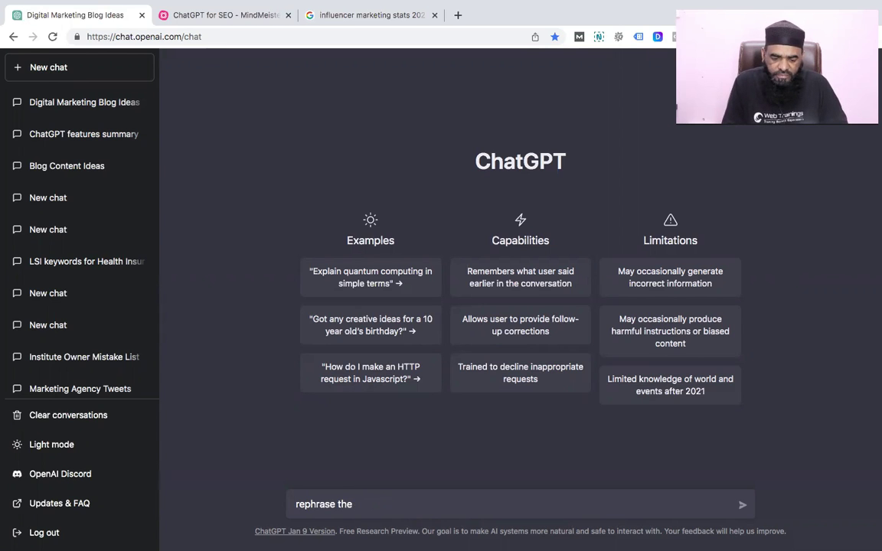
pyautogui.write('"')
pyautogui.write('Influencer marketing has become increasingly popular in recent years, with more and more businesses turning to influencer partnerships as a way to reach their target audience. This is largely due to the growing importance of social media in our daily lives and the fact that people tend to trust the recommendations of their peers over traditional advertising. Additionally, the rise of e-commerce and the ability to track and measure the success of influencer campaigns through analytics has made it a more appealing and cost-effective option for businesses.')
pyautogui.write('"')
pyautogui.press('Return')
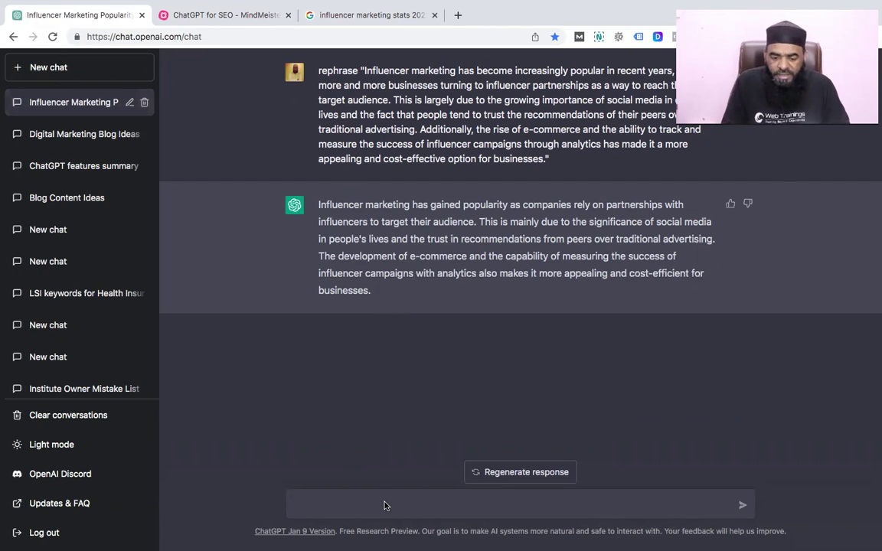
# Send the follow-up prompt "make it under 200 characters" for the rephrased paragraph.
pyautogui.write('m')
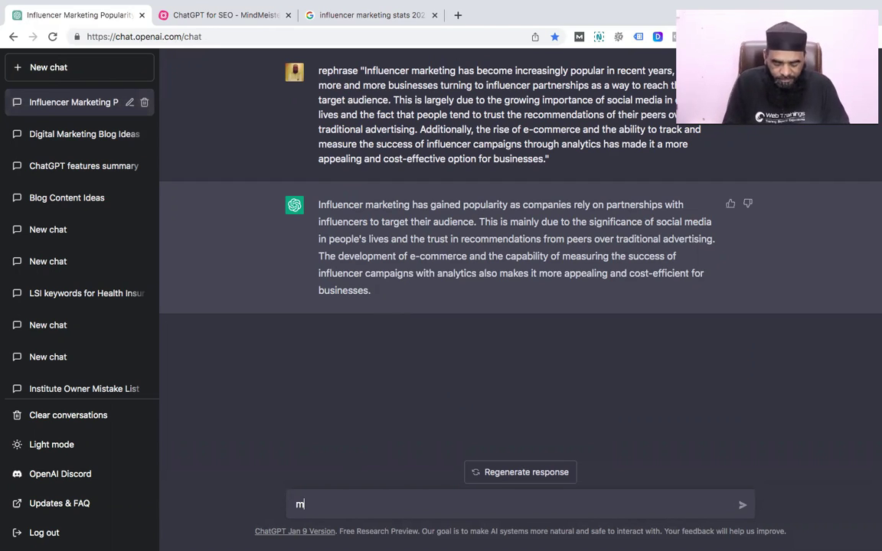
pyautogui.write('ake it und')
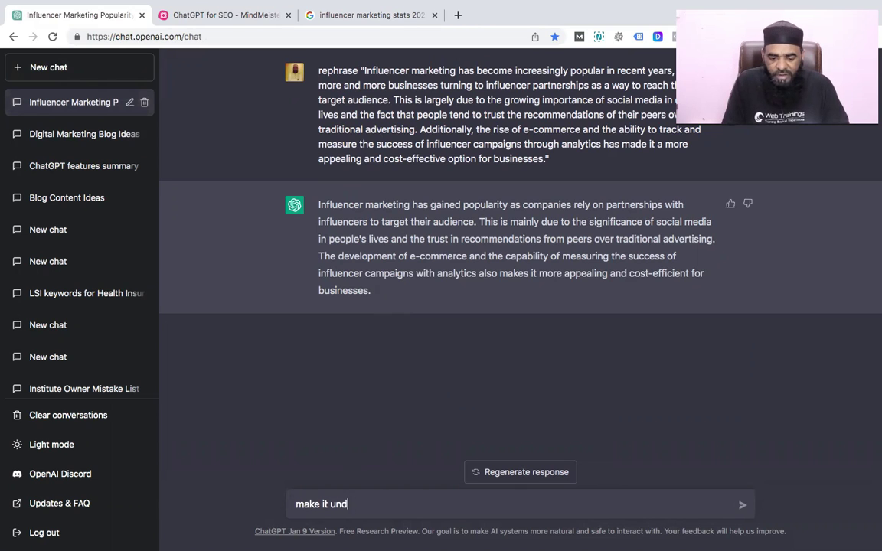
pyautogui.write('er 20')
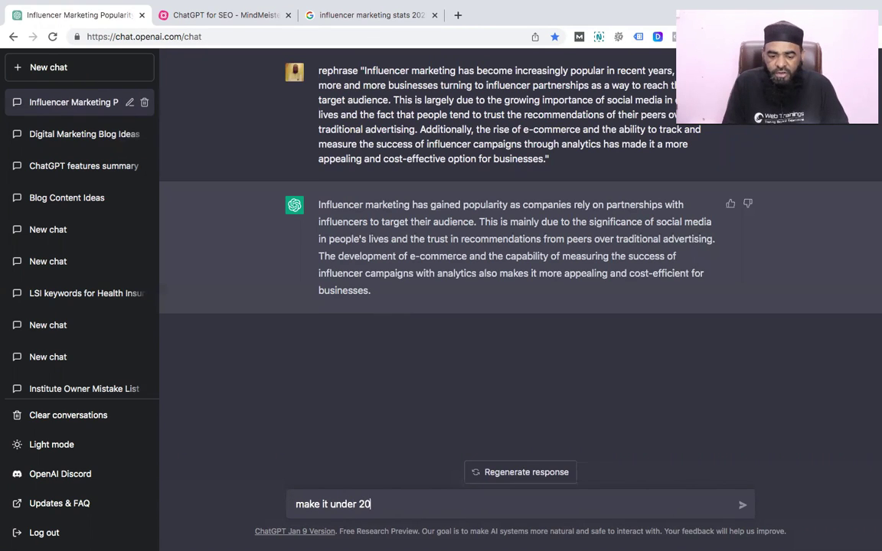
pyautogui.write('0 characters')
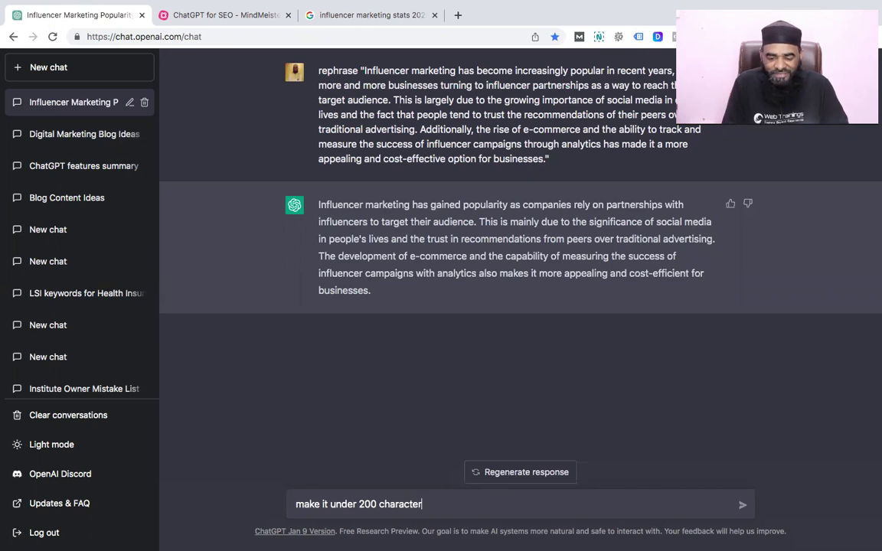
pyautogui.press('Return')
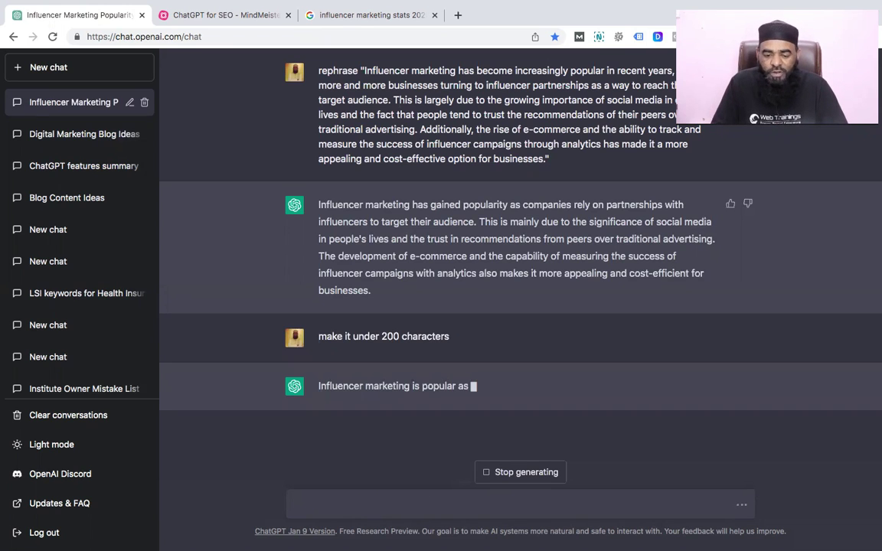